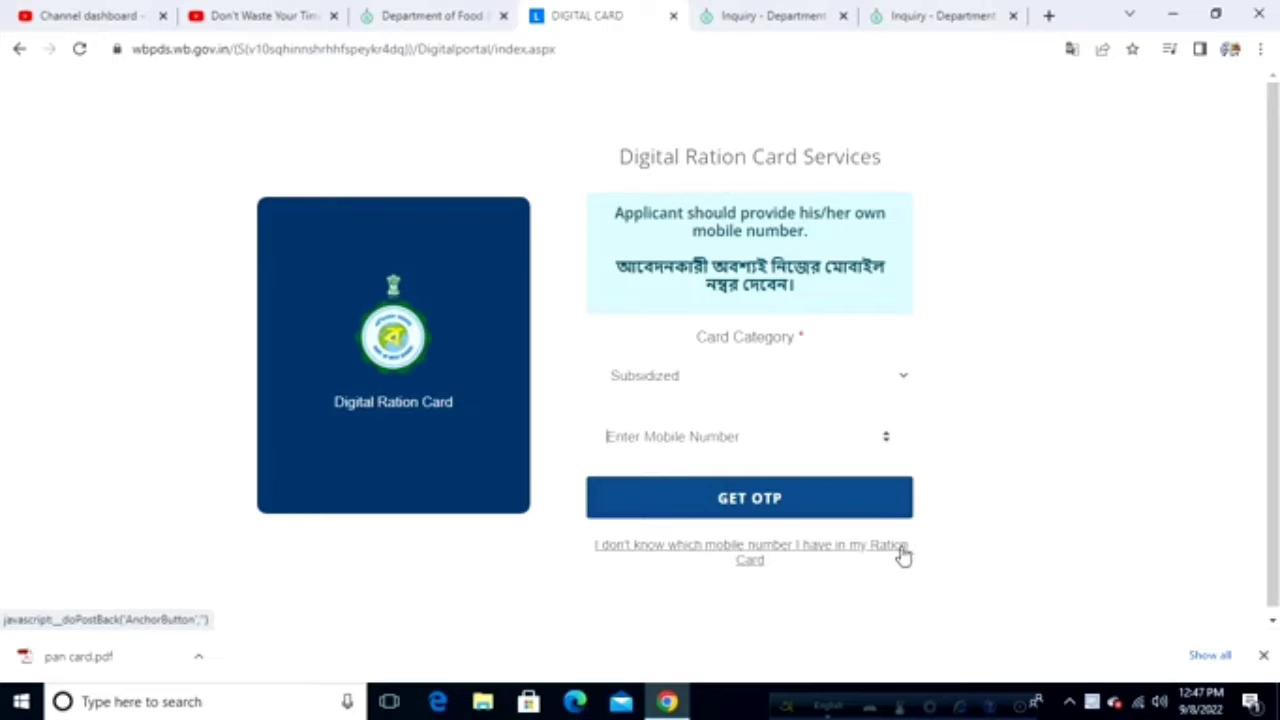
Place the cursor in the mobile number field of the Subsidized card sign-in.
click(758, 558)
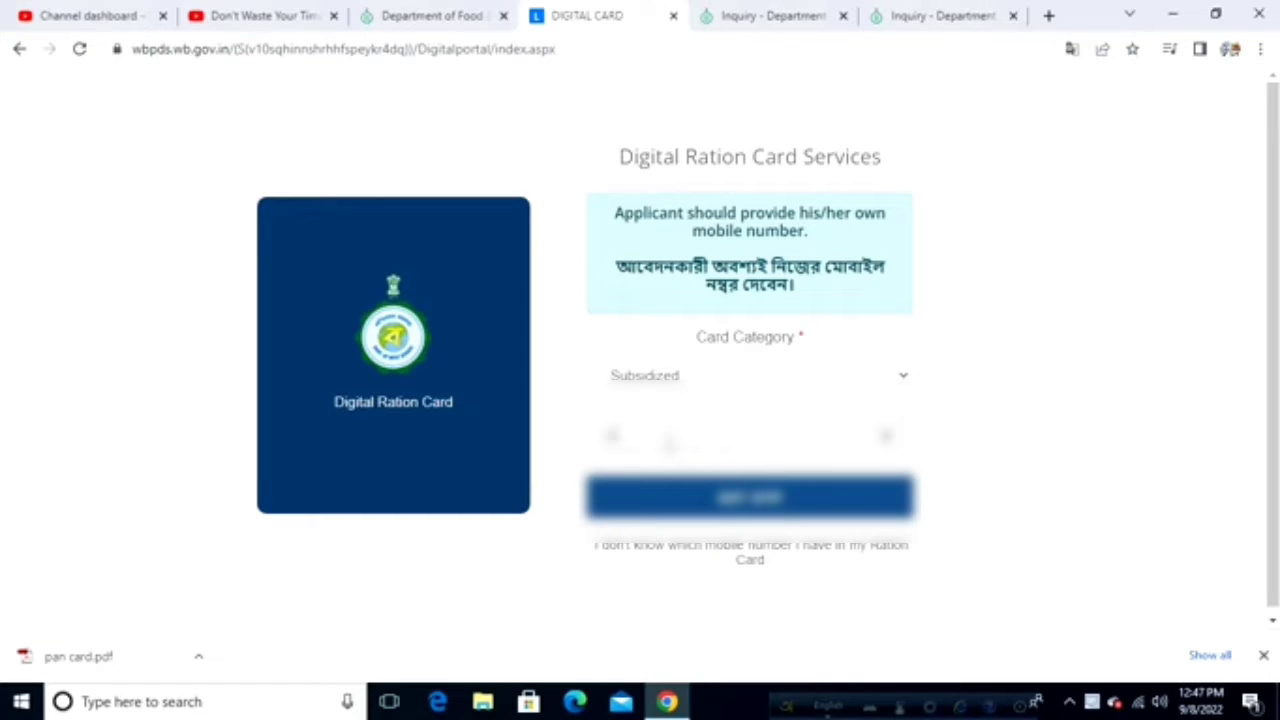
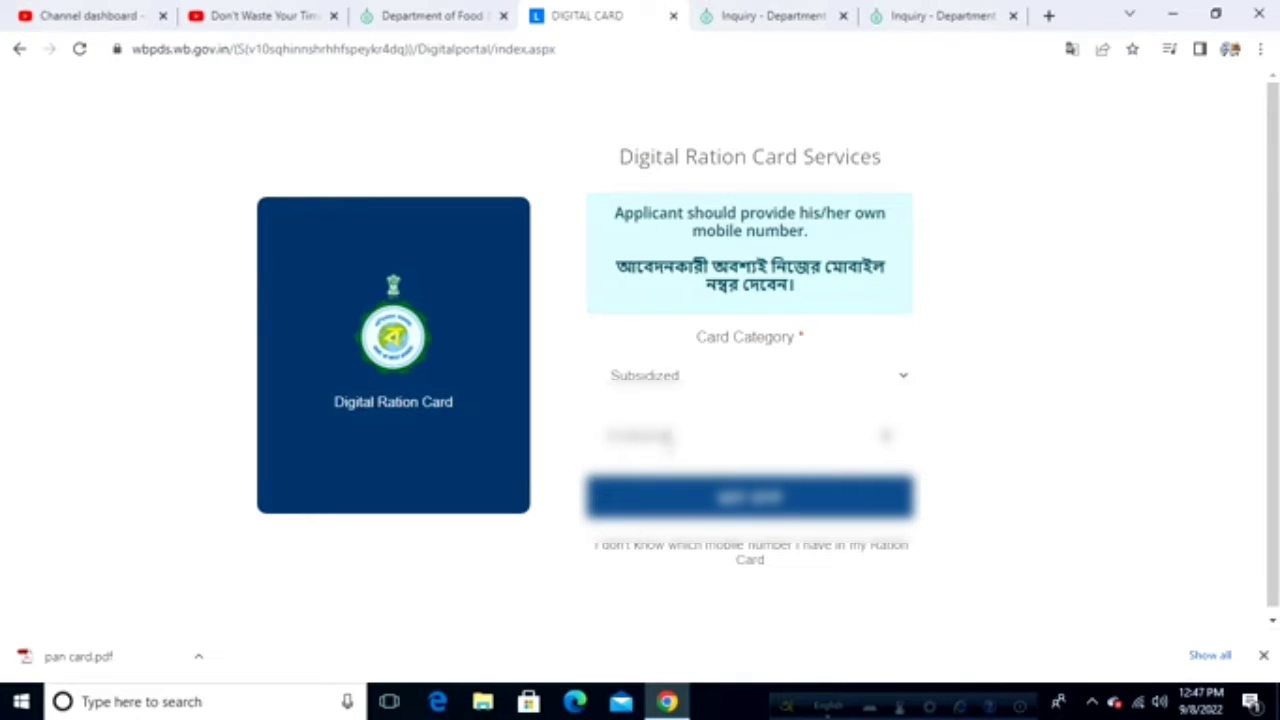
Sign in with the registered mobile number and its OTP, correcting a mistyped OTP.
click(750, 500)
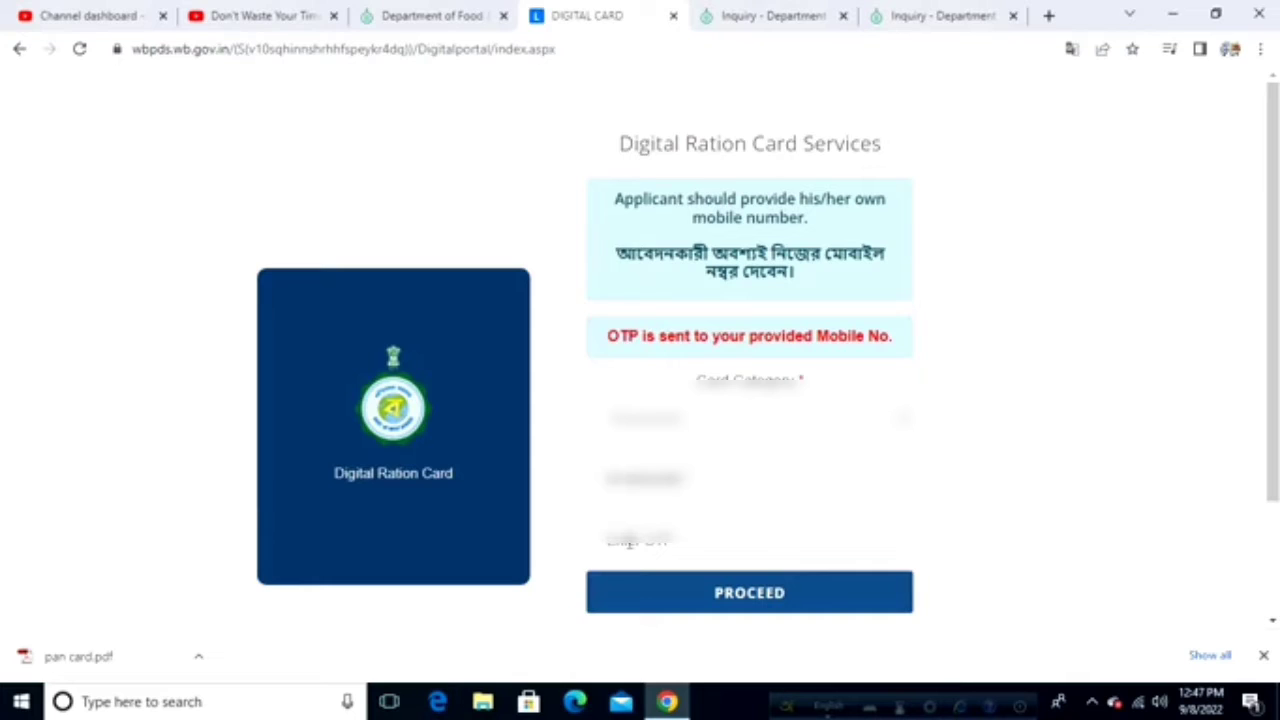
click(630, 541)
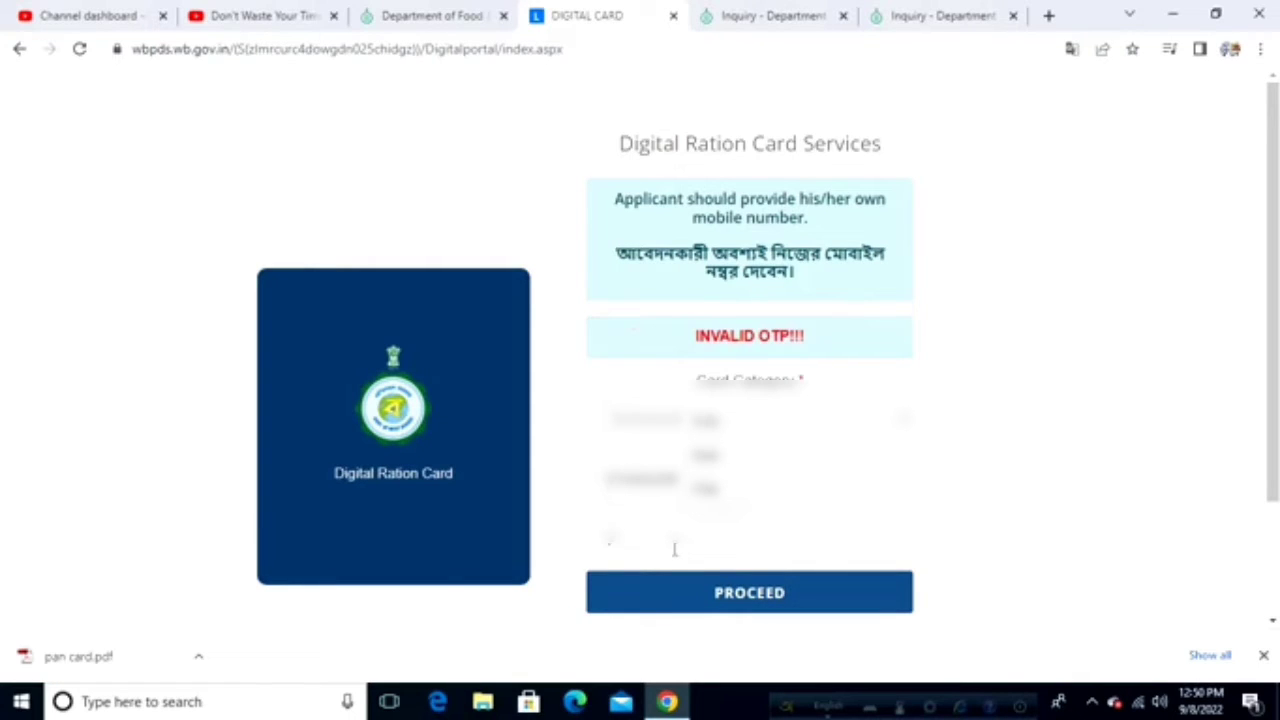
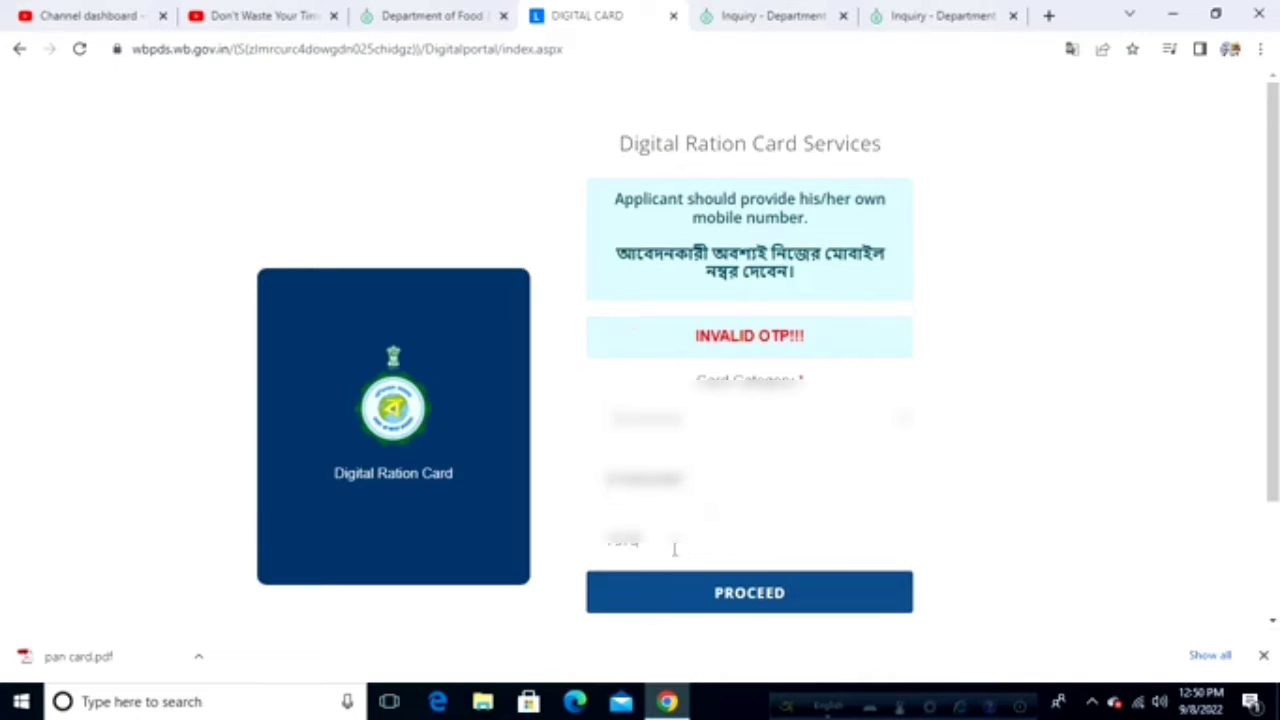
click(714, 597)
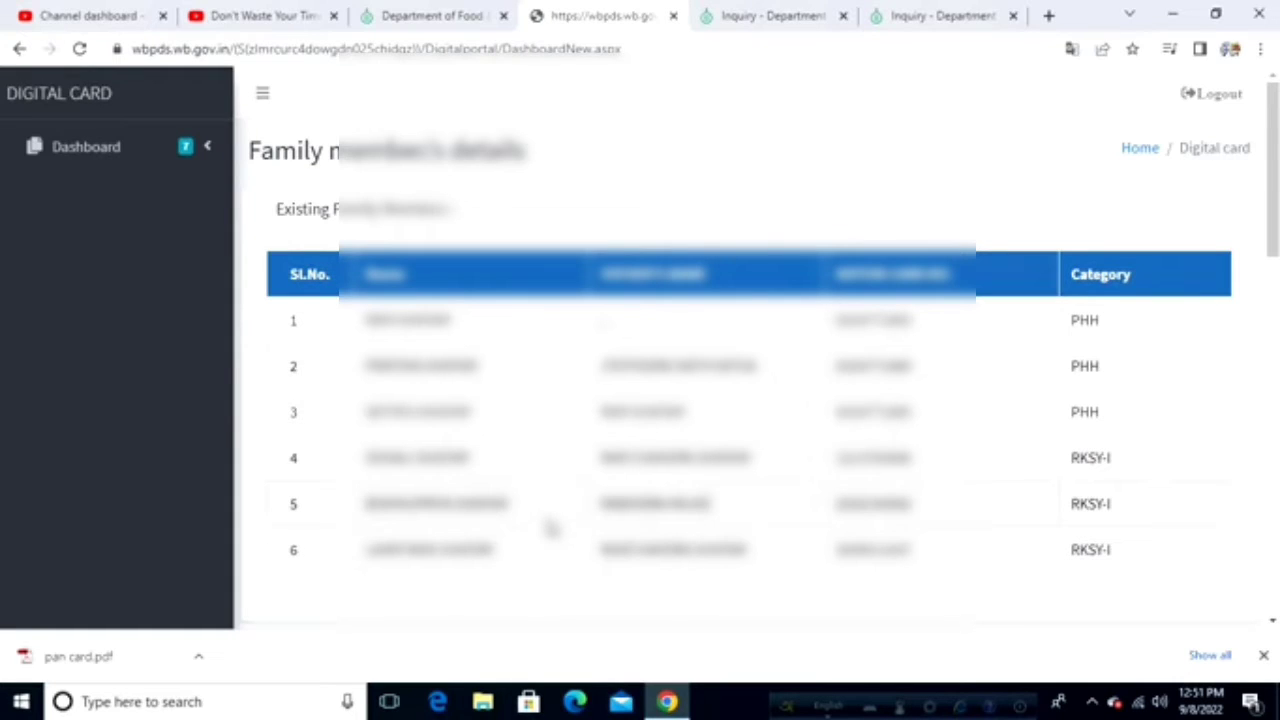
Start another Form-4 add-member application with the same mobile number.
scroll(548, 527, down, 4)
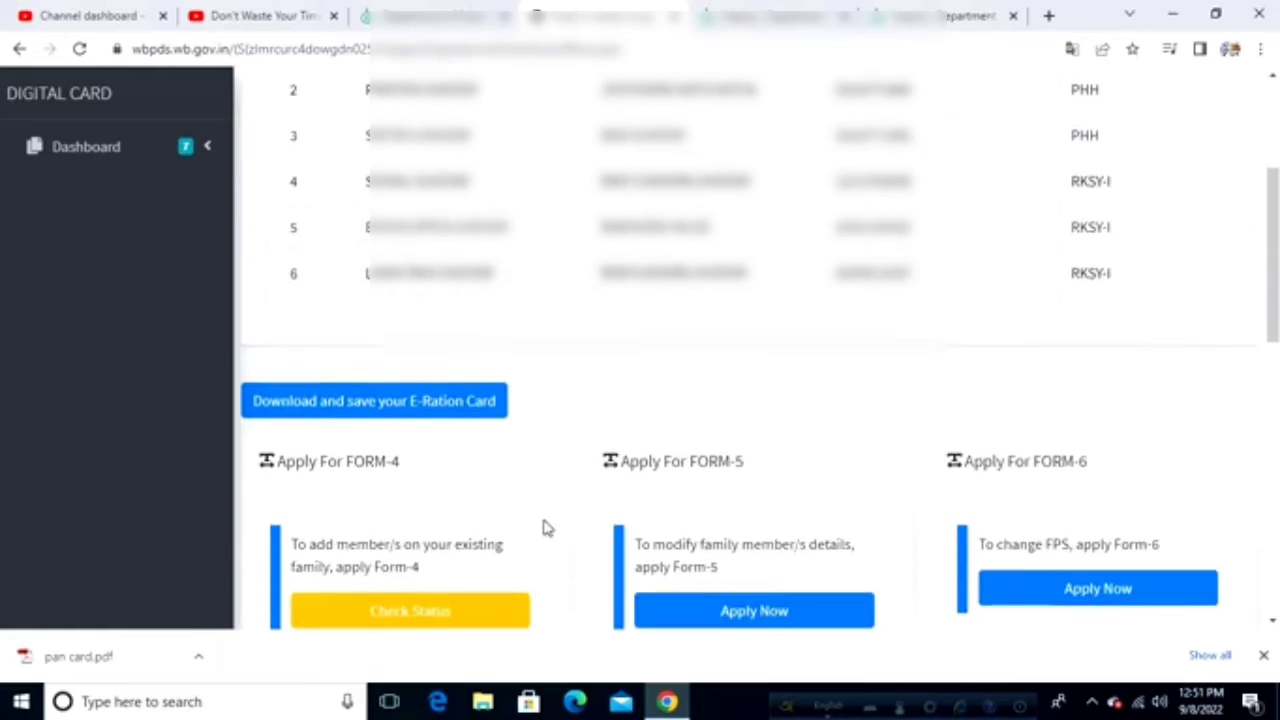
scroll(548, 511, down, 1)
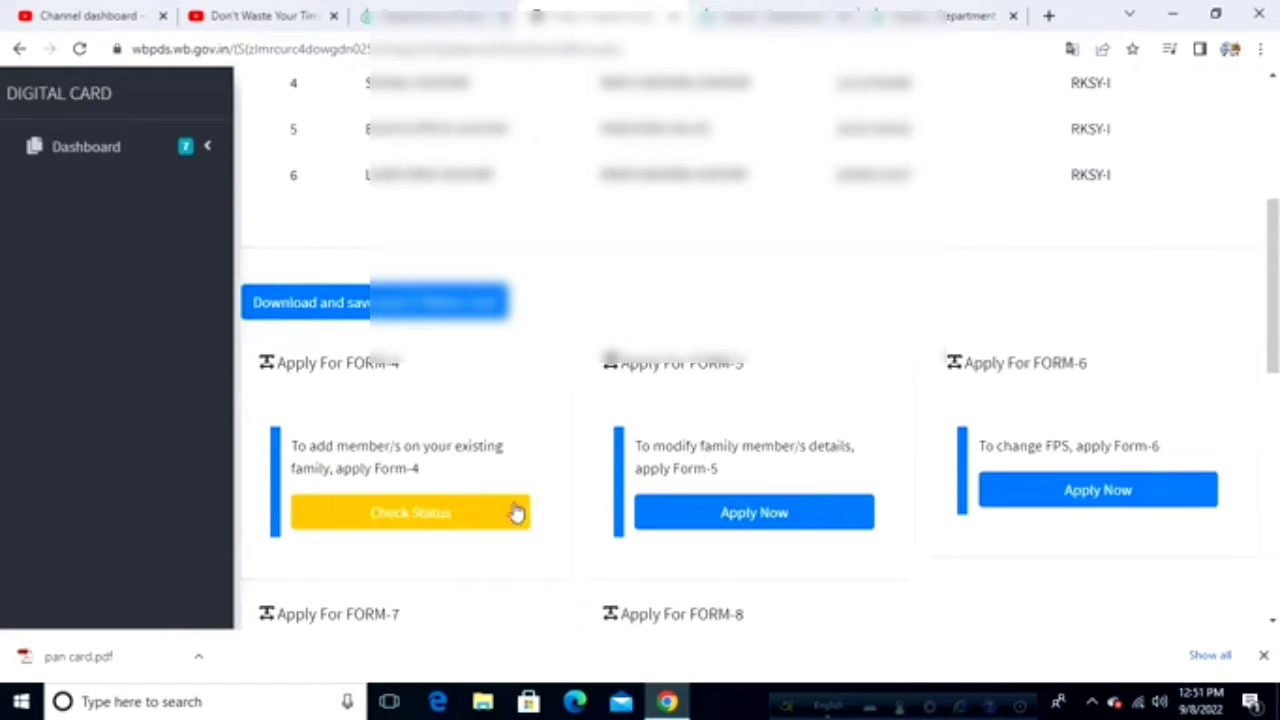
click(362, 521)
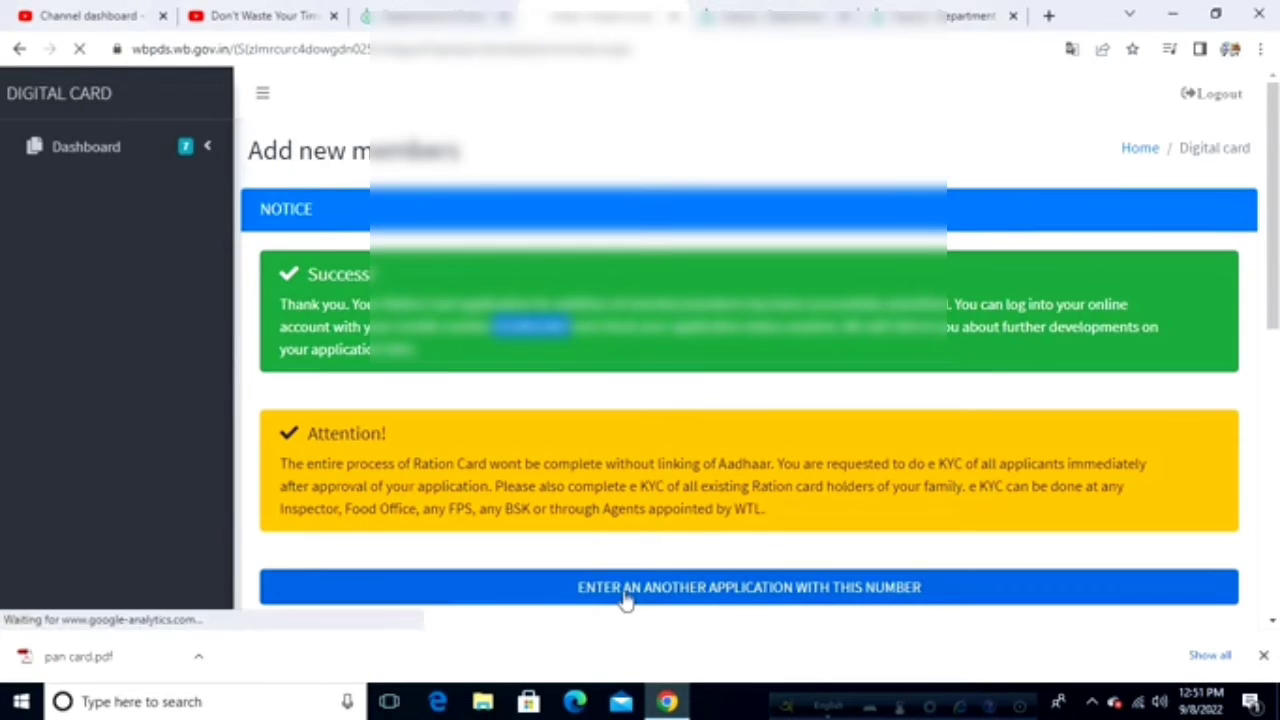
click(624, 594)
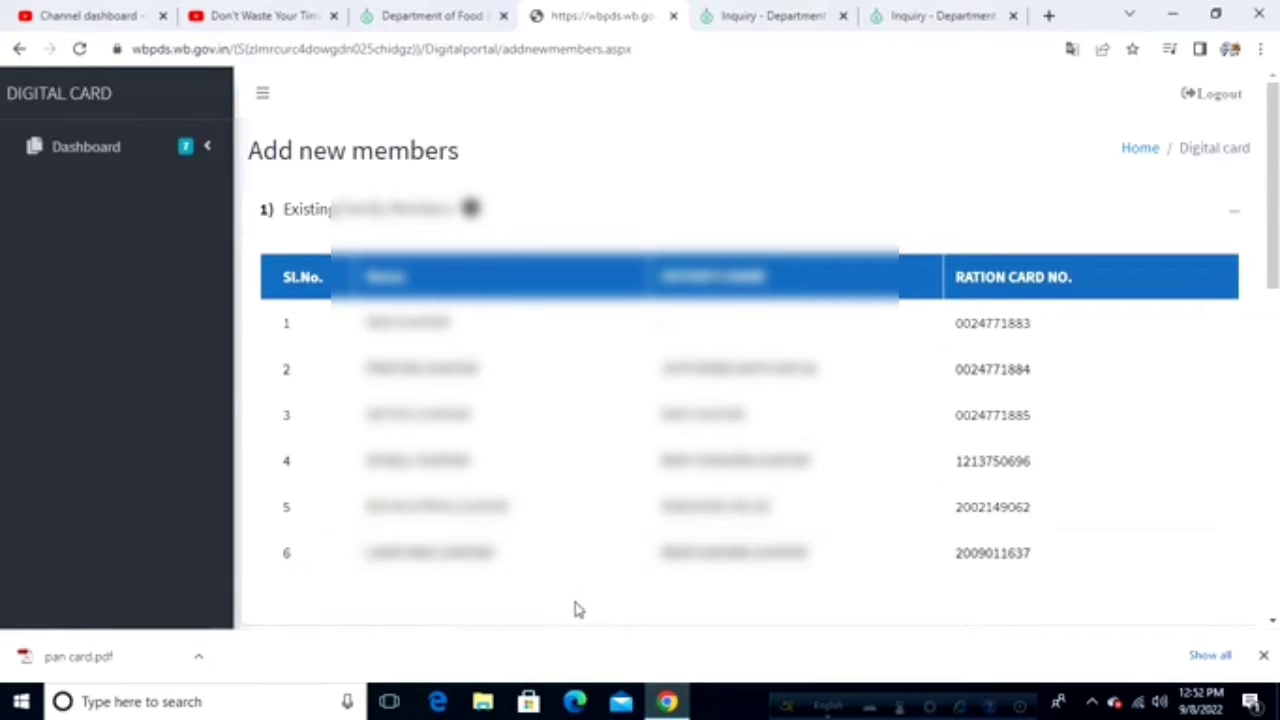
Bring the blank Family Member form into view and select its First Name field.
scroll(575, 606, down, 4)
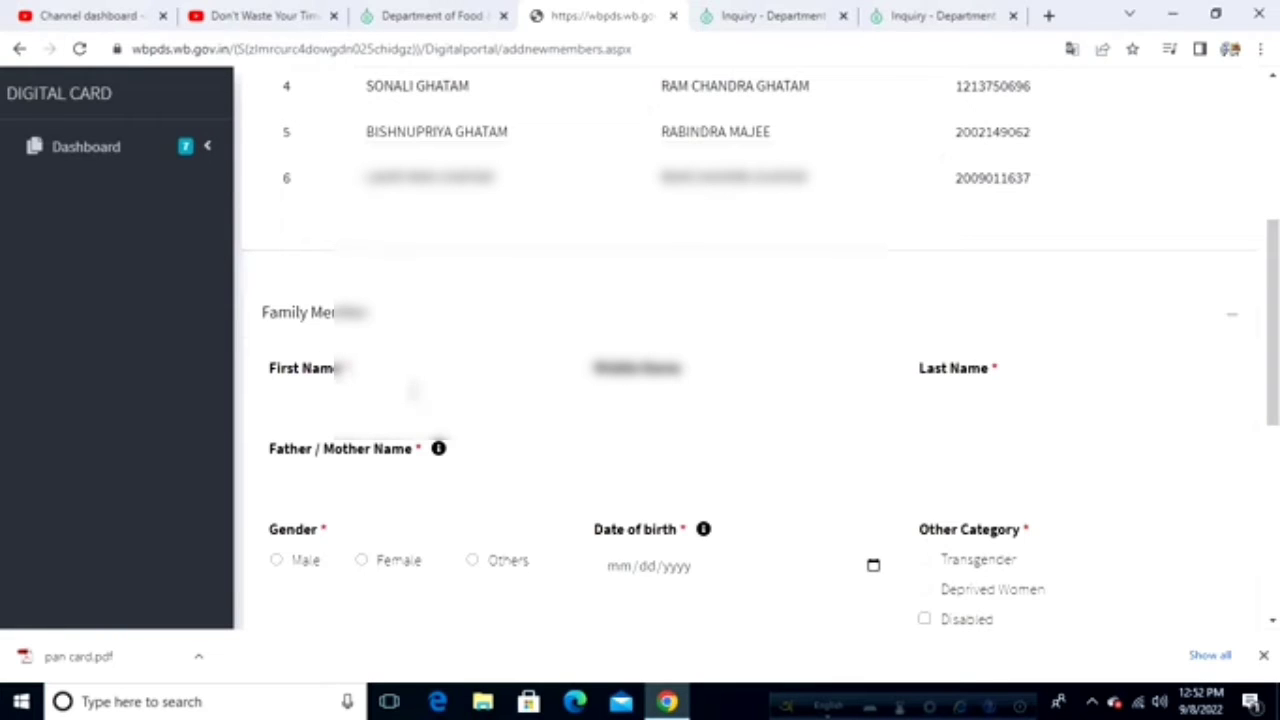
scroll(413, 390, up, 2)
scroll(405, 389, down, 2)
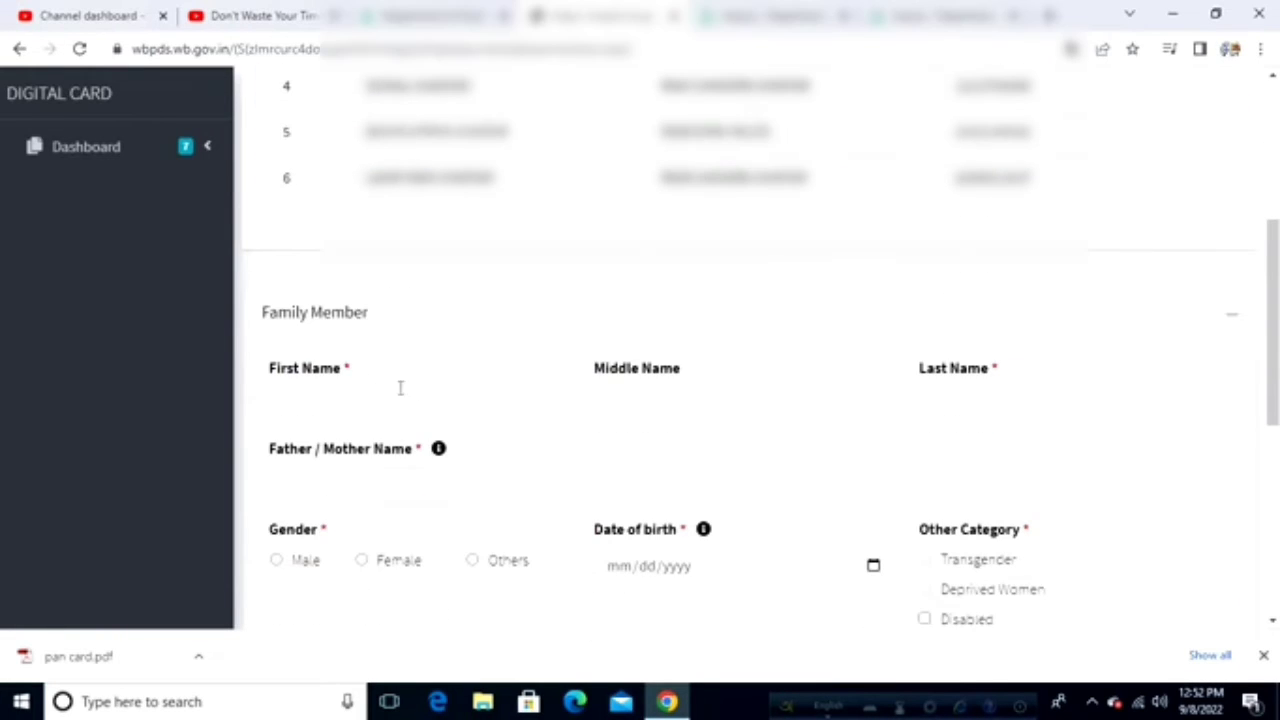
click(304, 404)
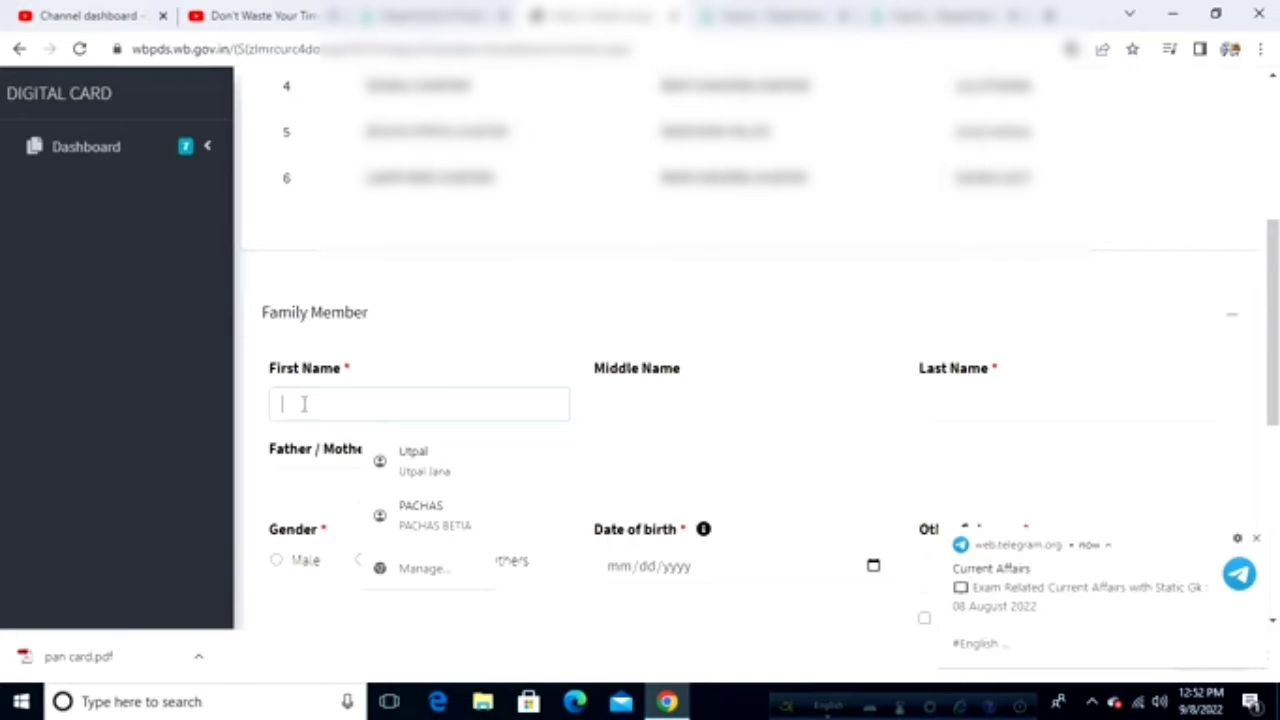
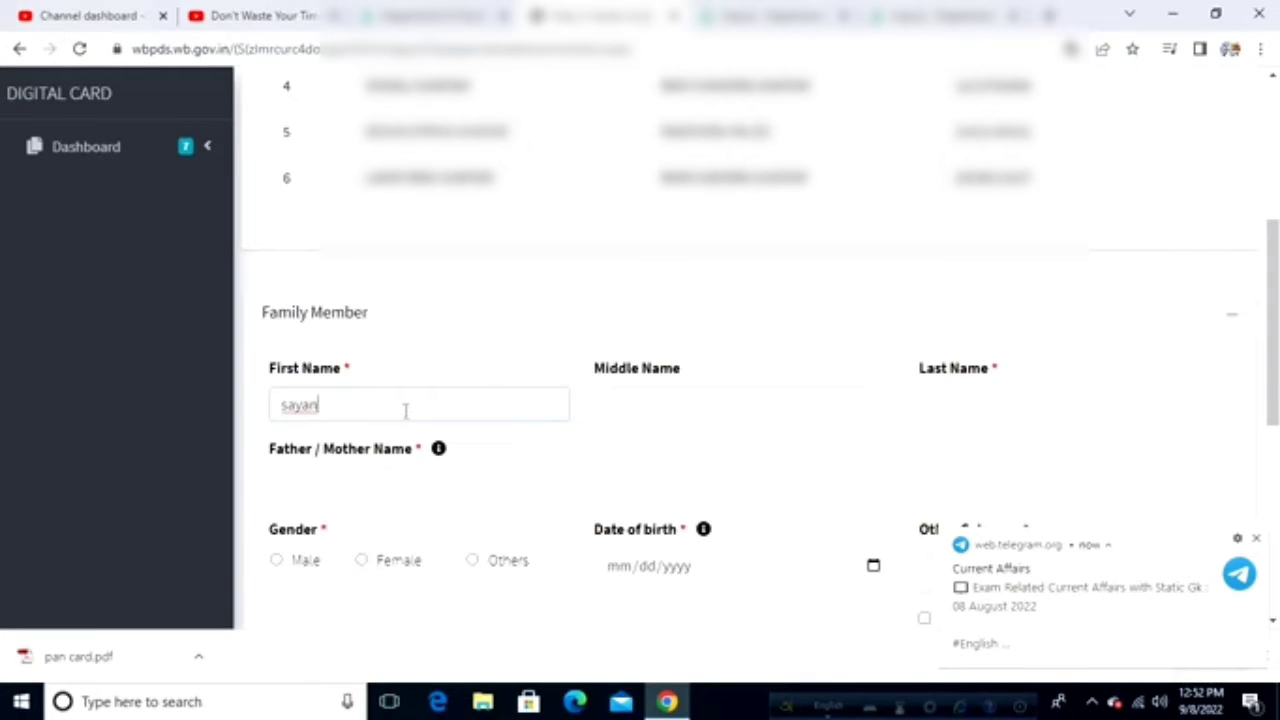
Enter the new member's first name and last name in capital letters.
click(963, 407)
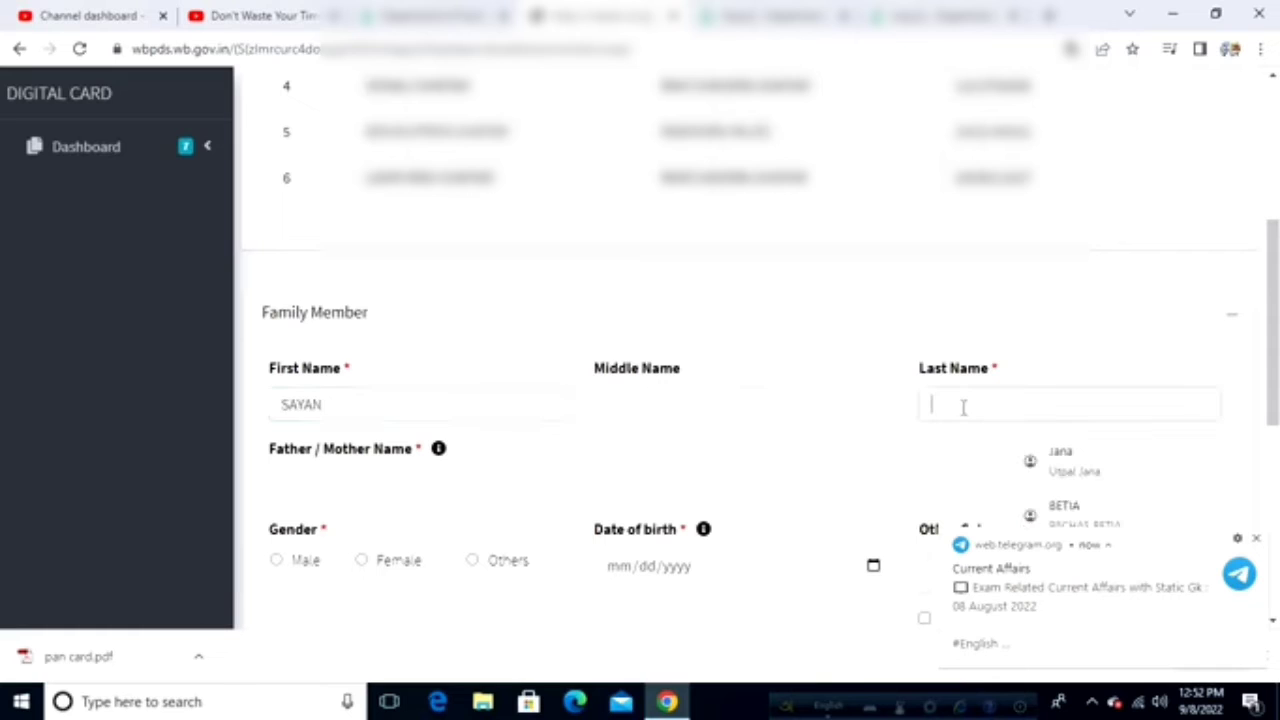
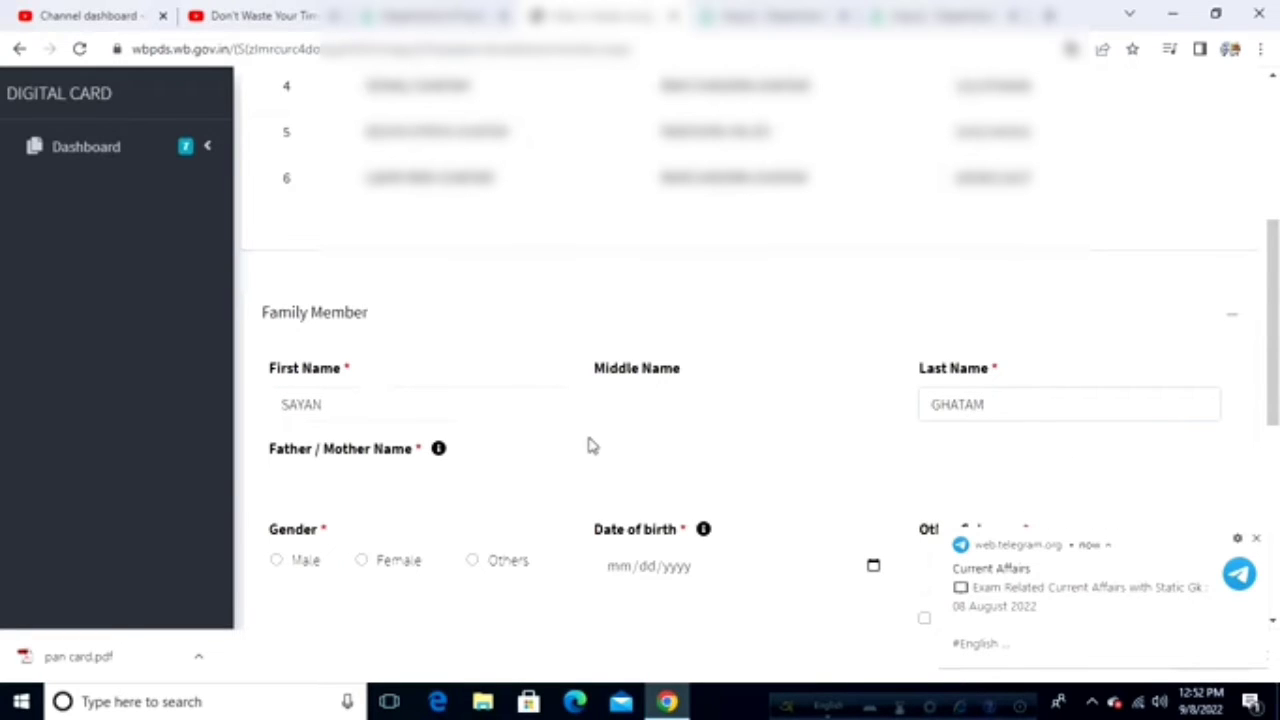
Enter the father's name in the Father / Mother Name field.
scroll(590, 446, down, 2)
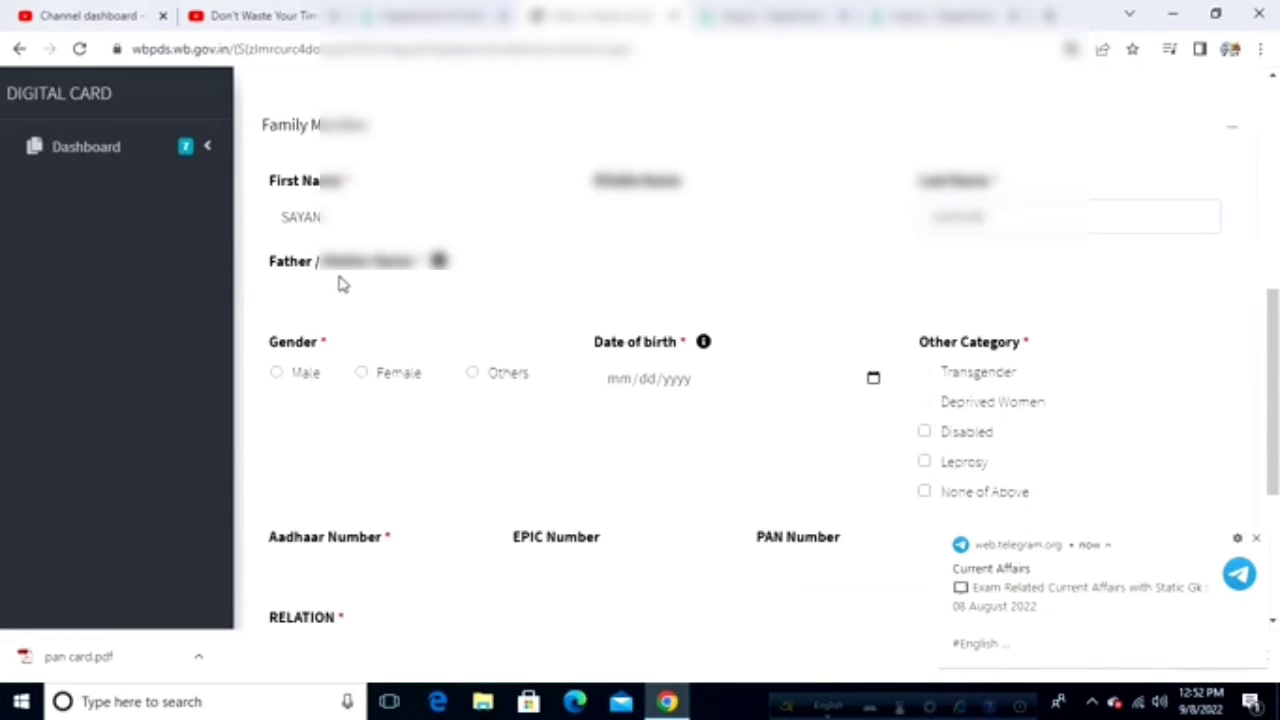
click(315, 289)
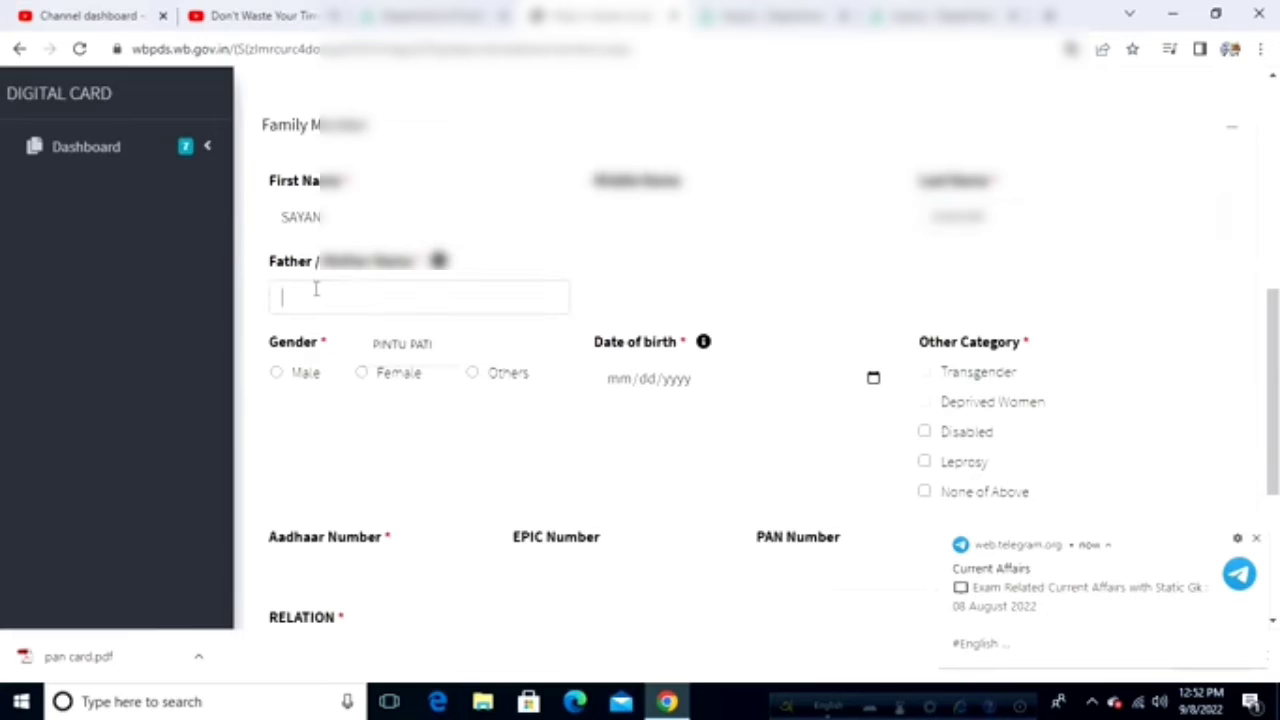
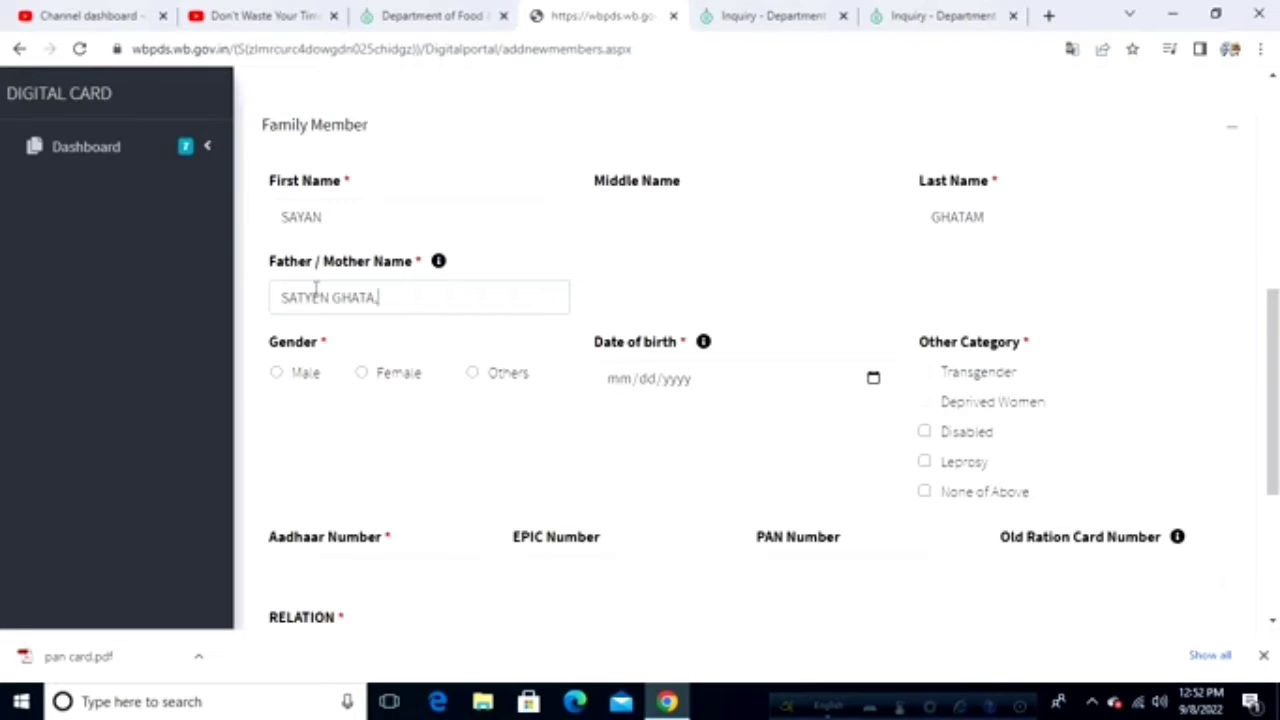
Set gender Male, date of birth 11 October 2018, and Other Category None of Above.
click(281, 375)
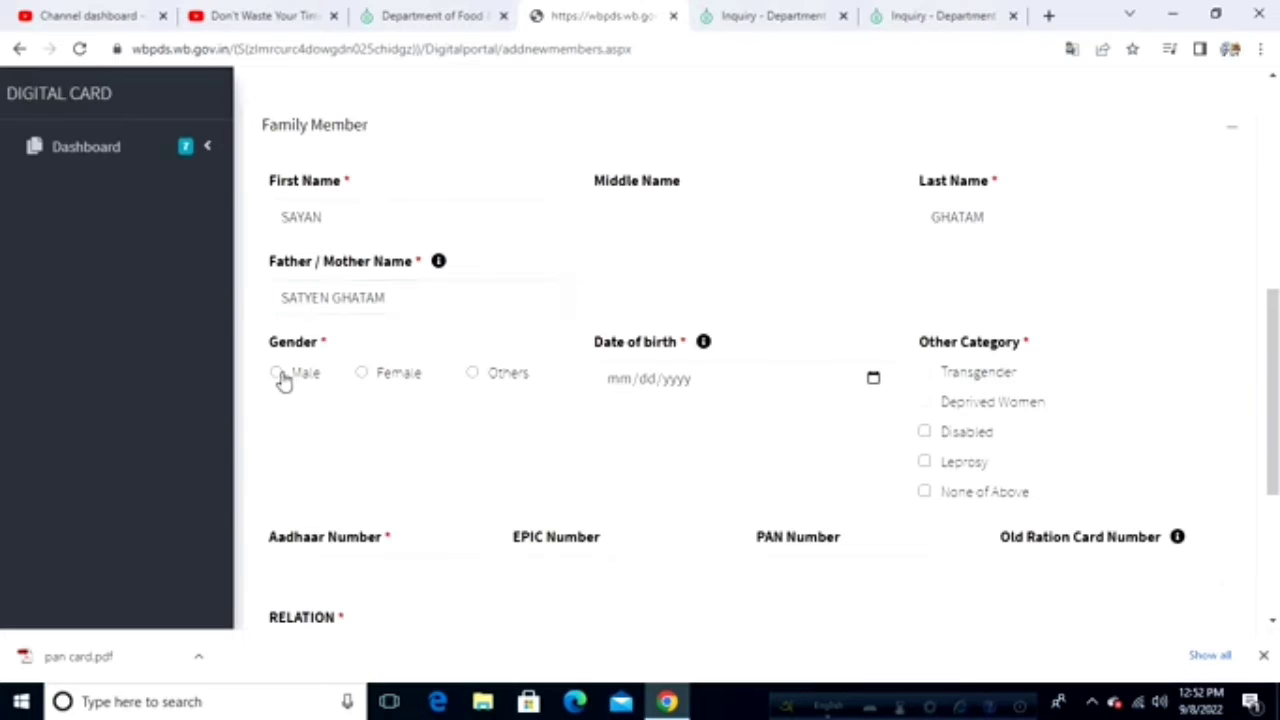
click(686, 380)
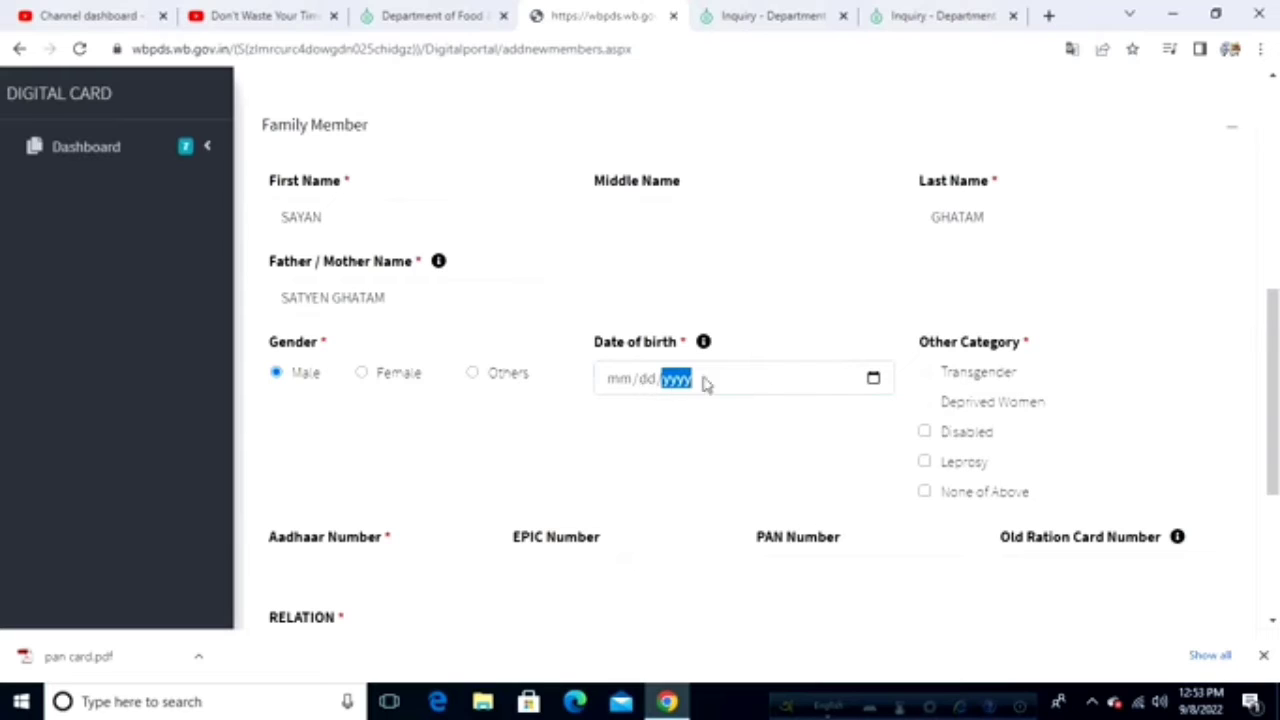
click(873, 379)
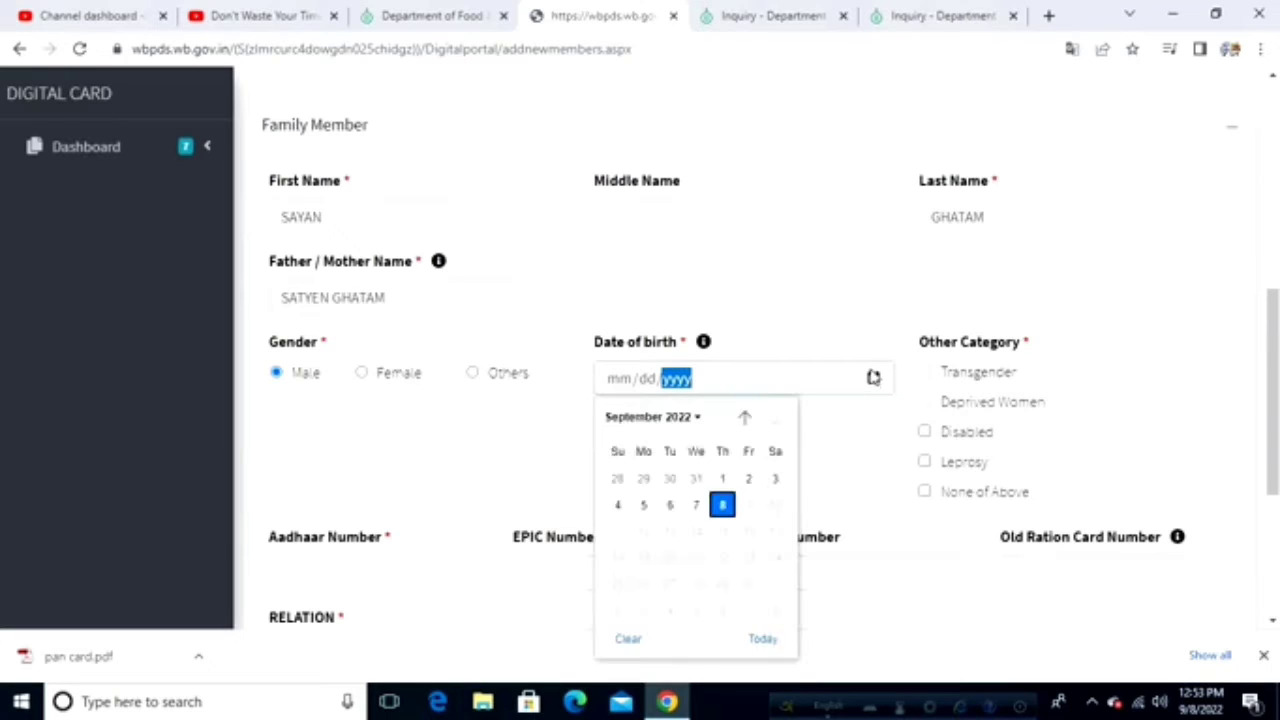
click(699, 424)
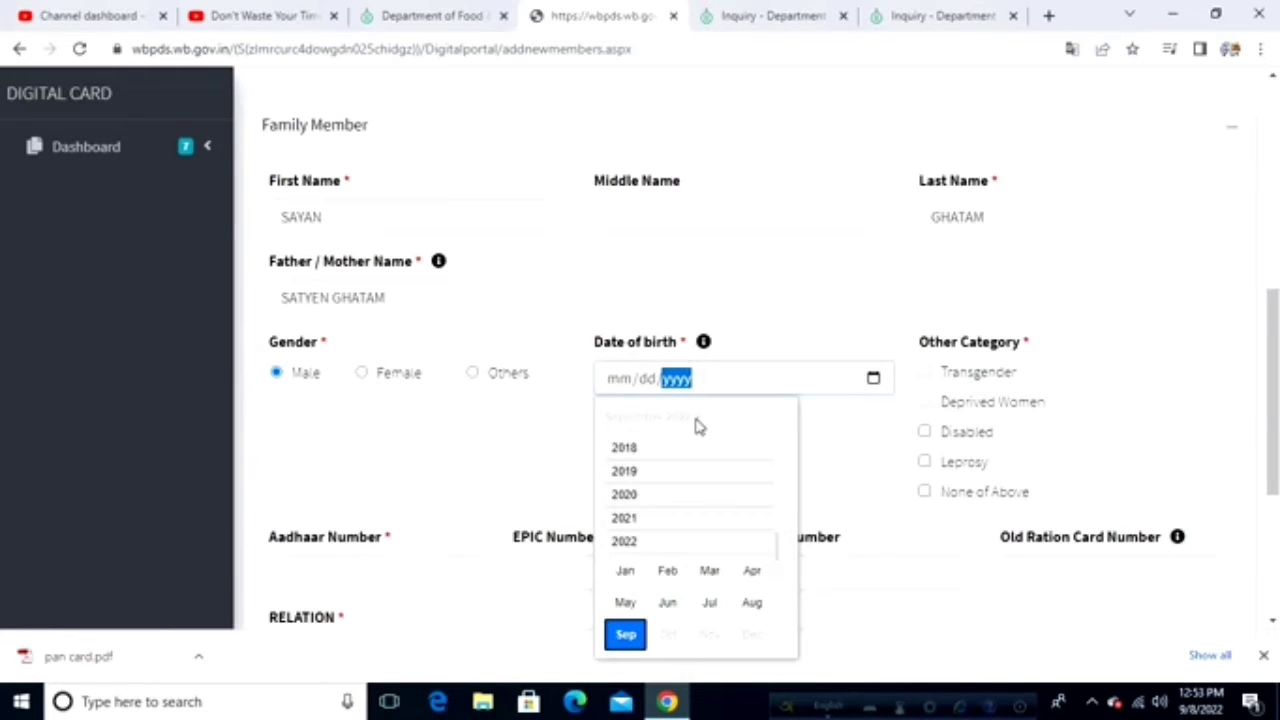
click(624, 448)
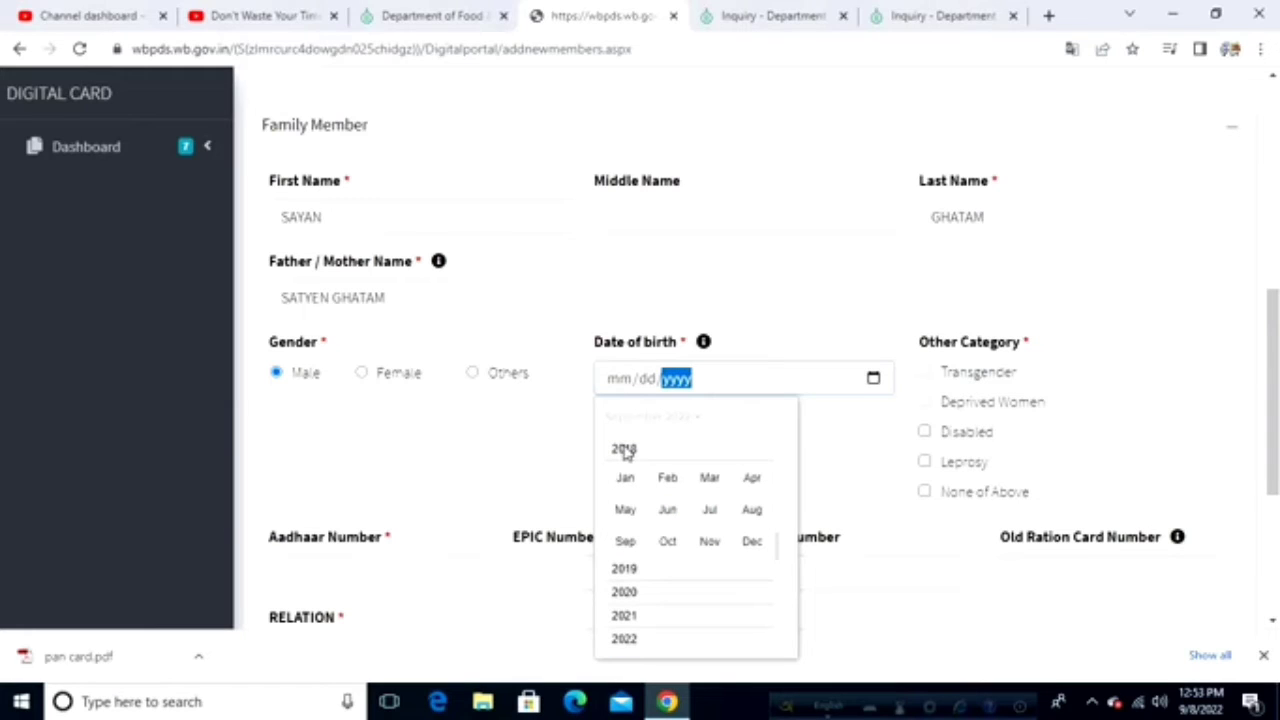
click(668, 540)
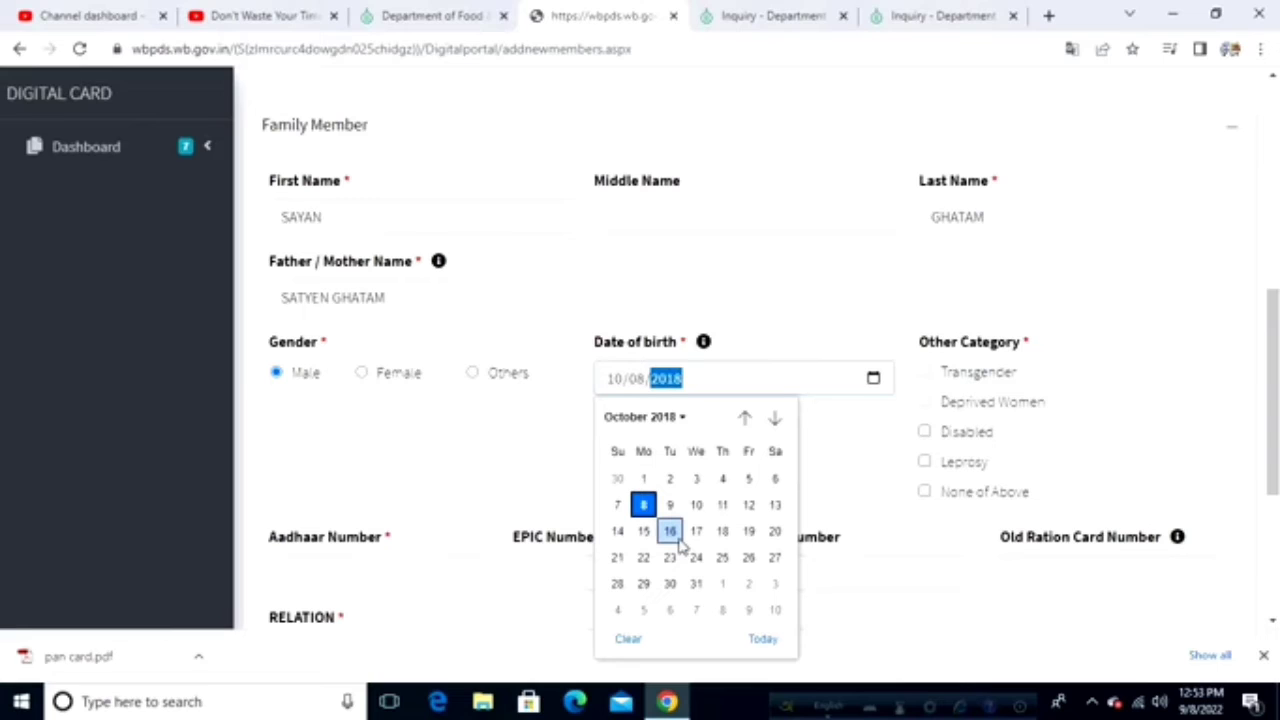
click(722, 505)
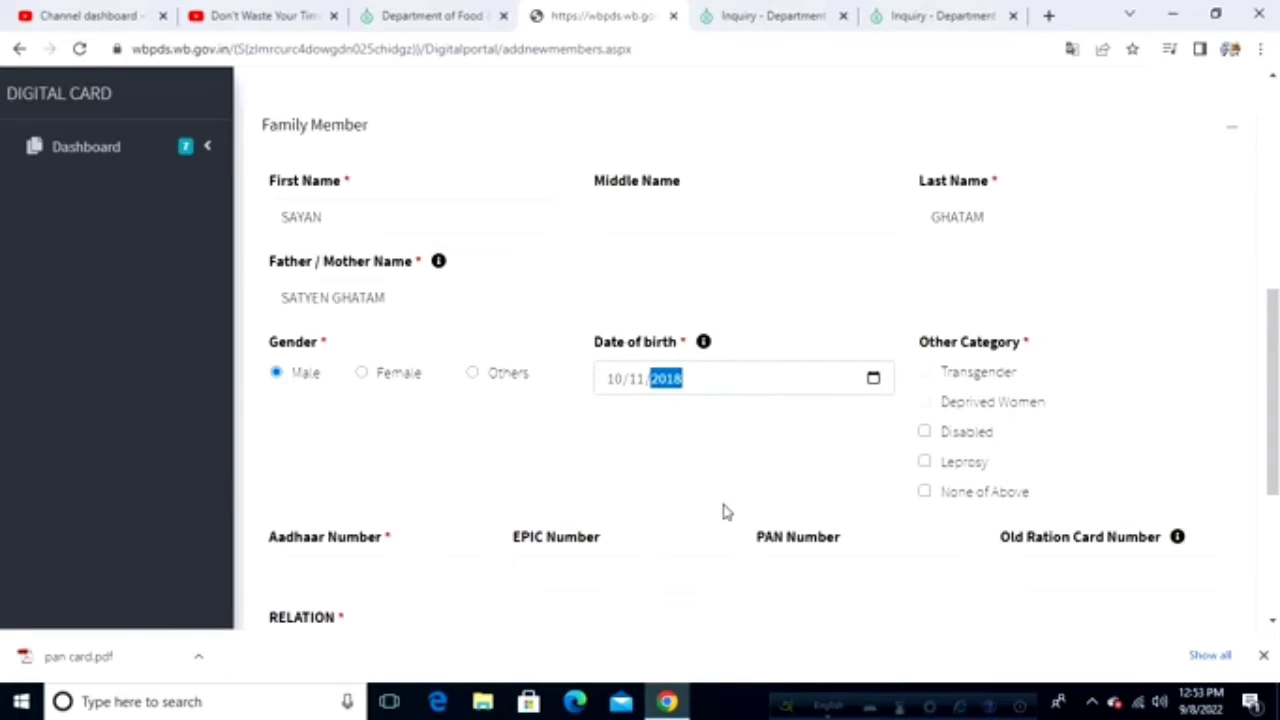
click(603, 445)
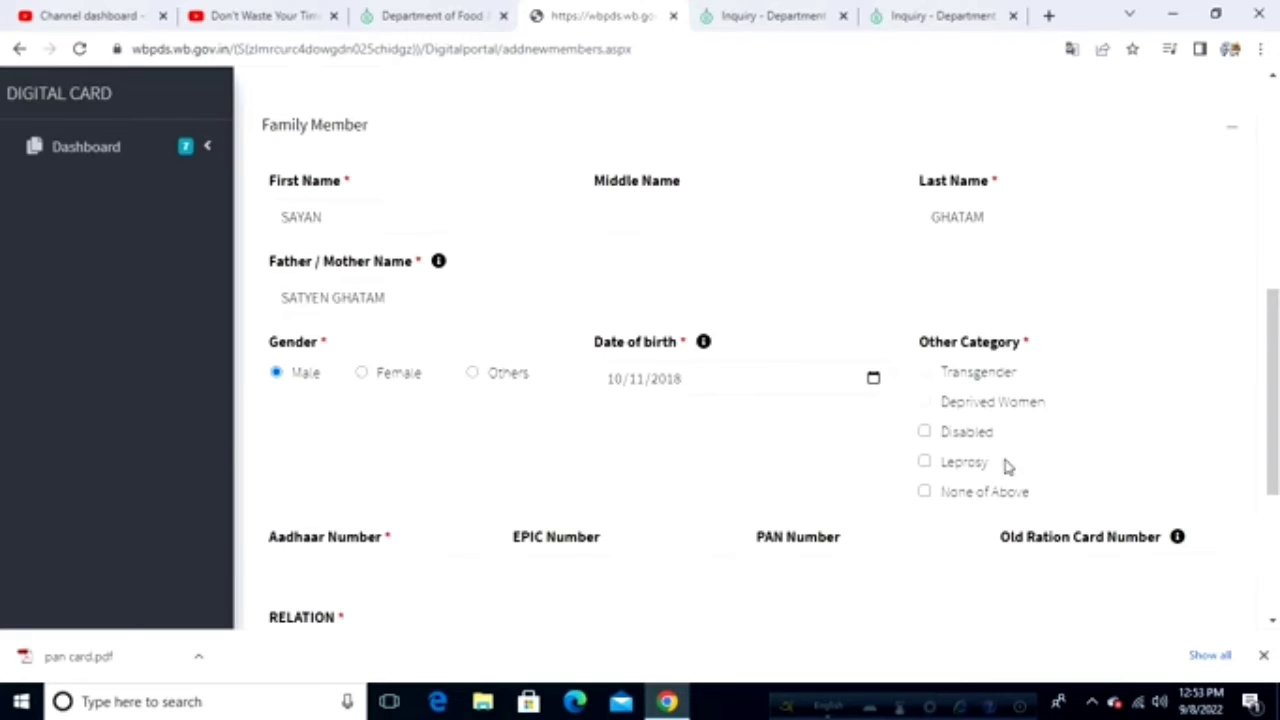
click(925, 494)
scroll(502, 514, down, 3)
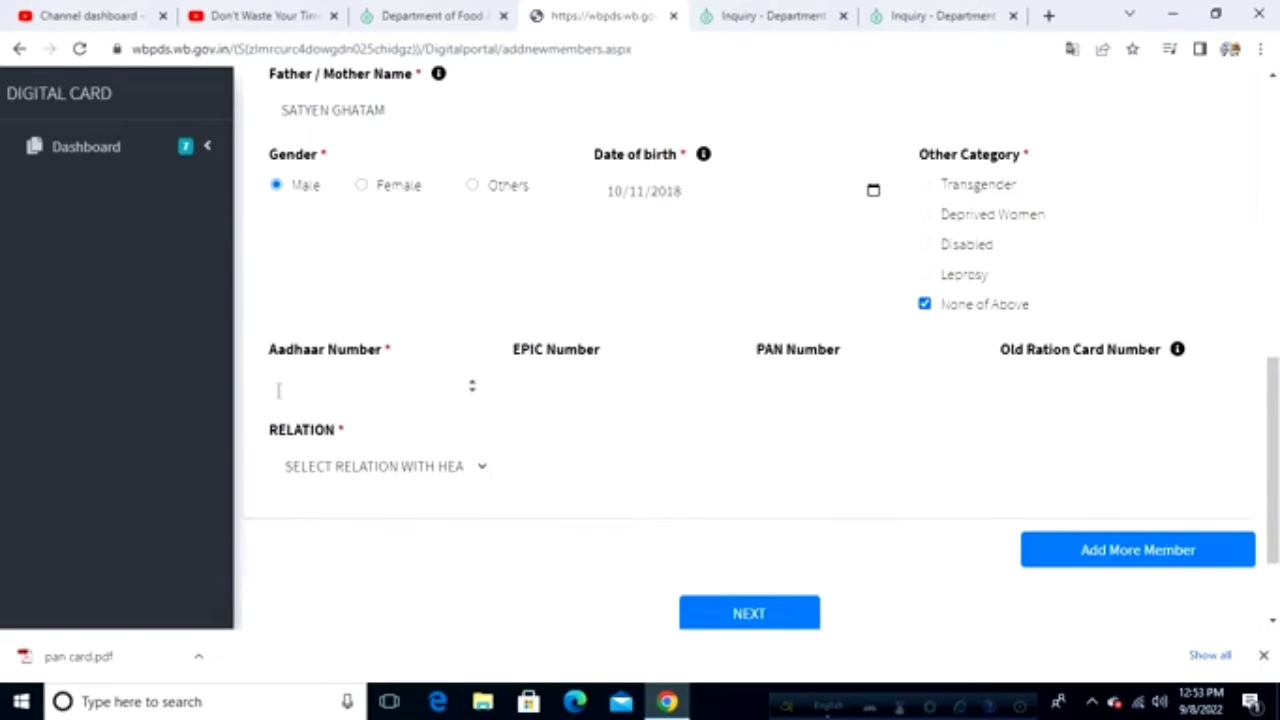
Enter the member's 12-digit Aadhaar number and choose GRAND SON as Relation.
click(303, 389)
text(1234)
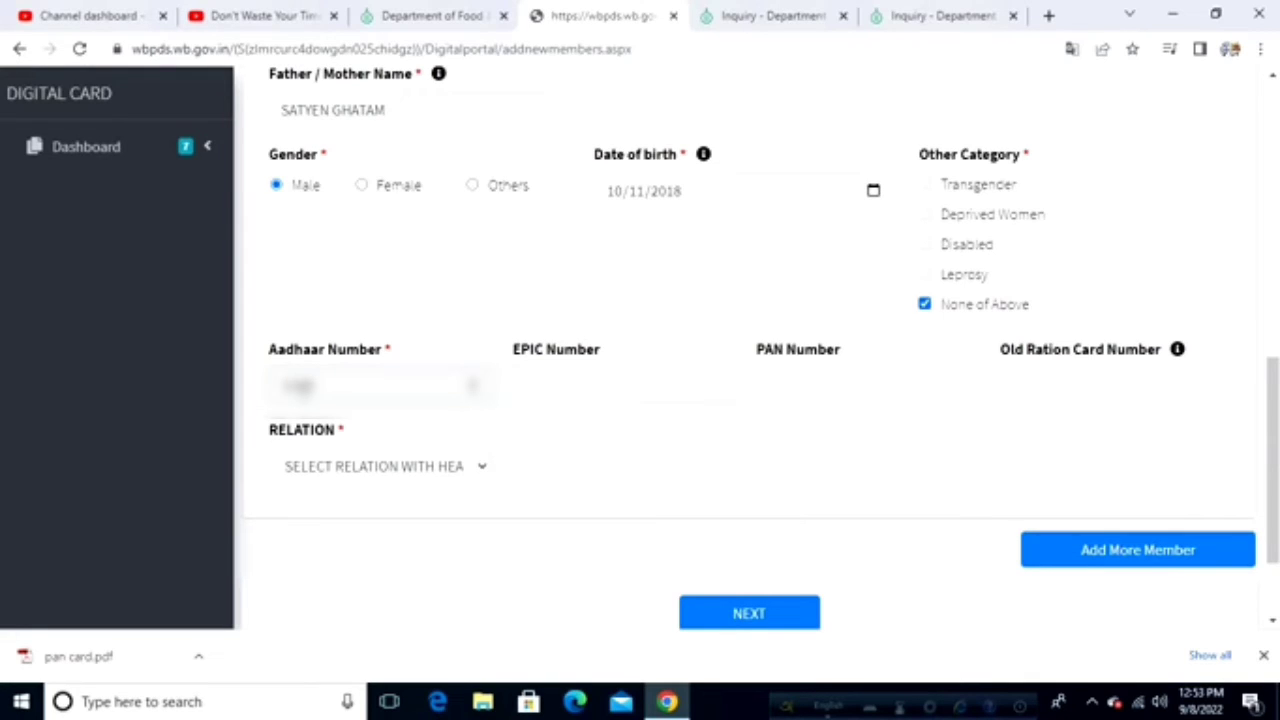
text(56789012)
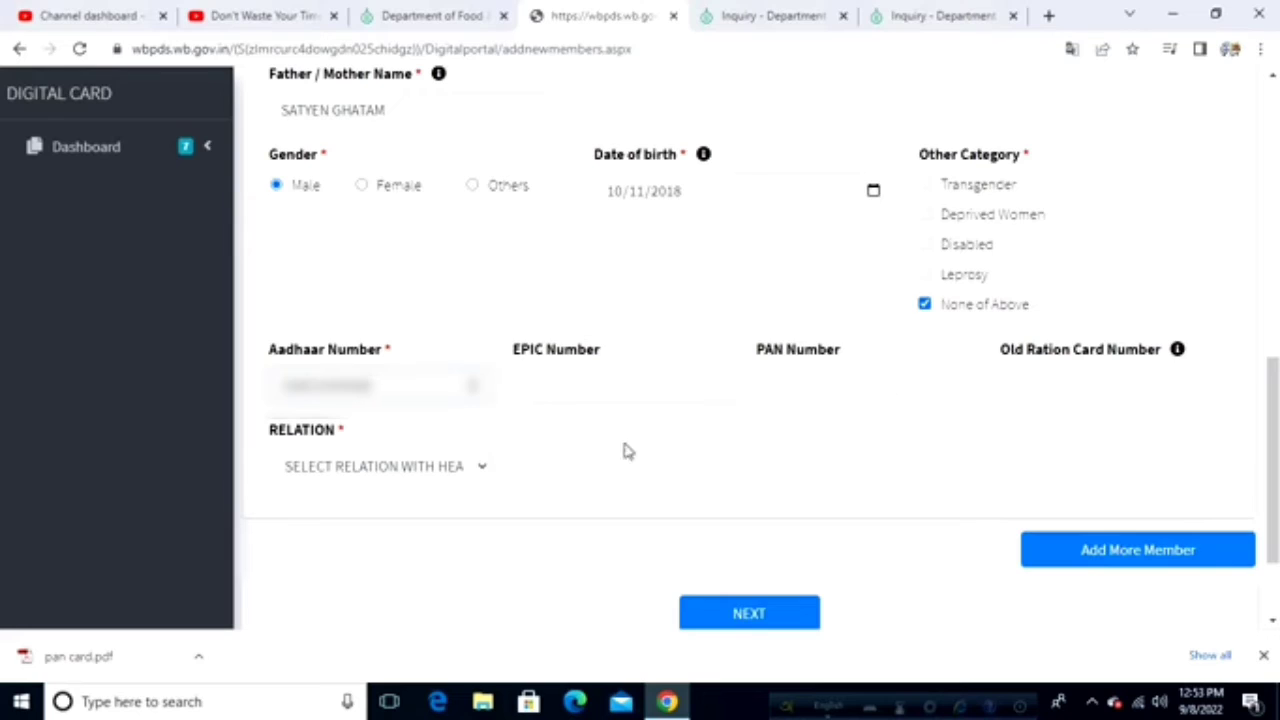
click(476, 467)
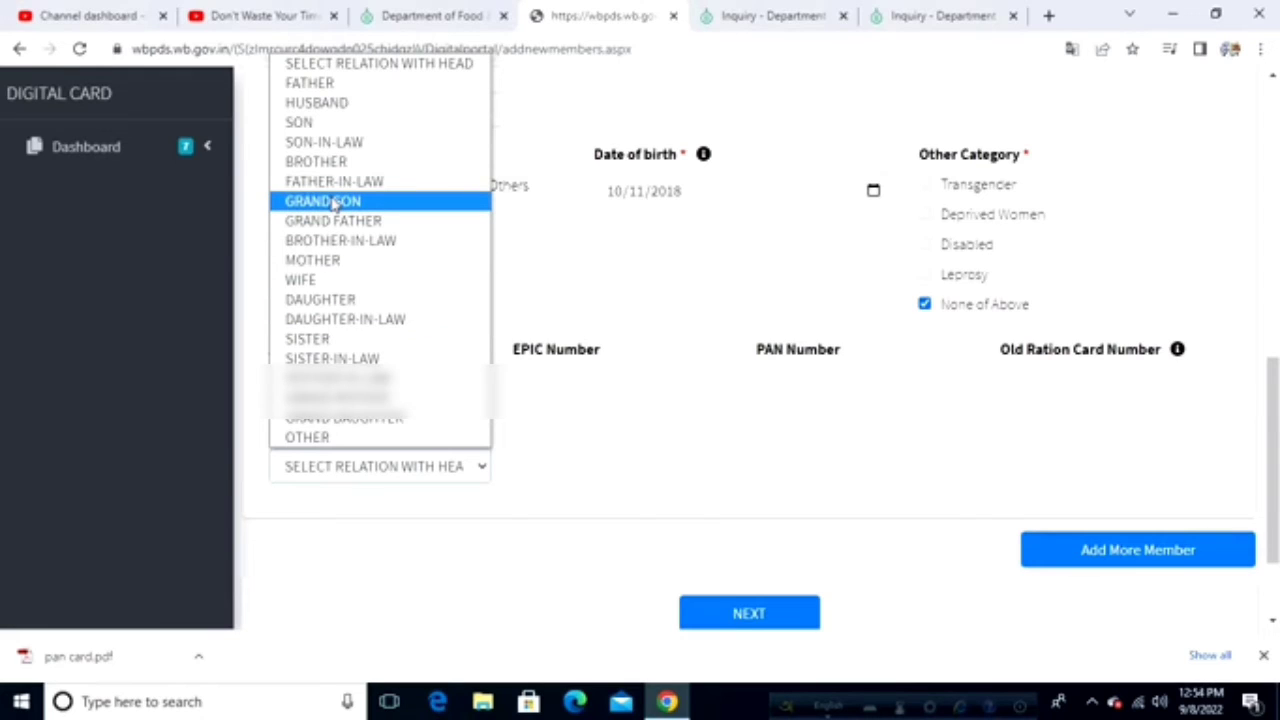
click(335, 204)
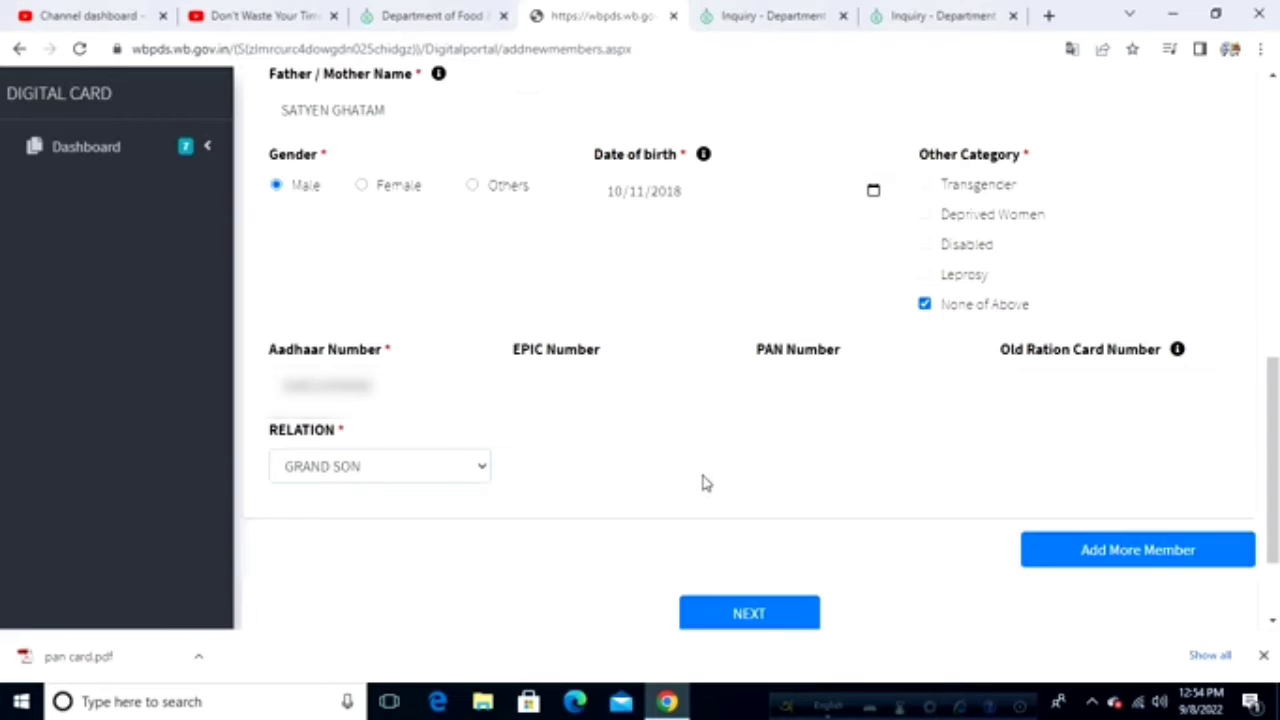
scroll(703, 483, down, 2)
scroll(705, 485, up, 6)
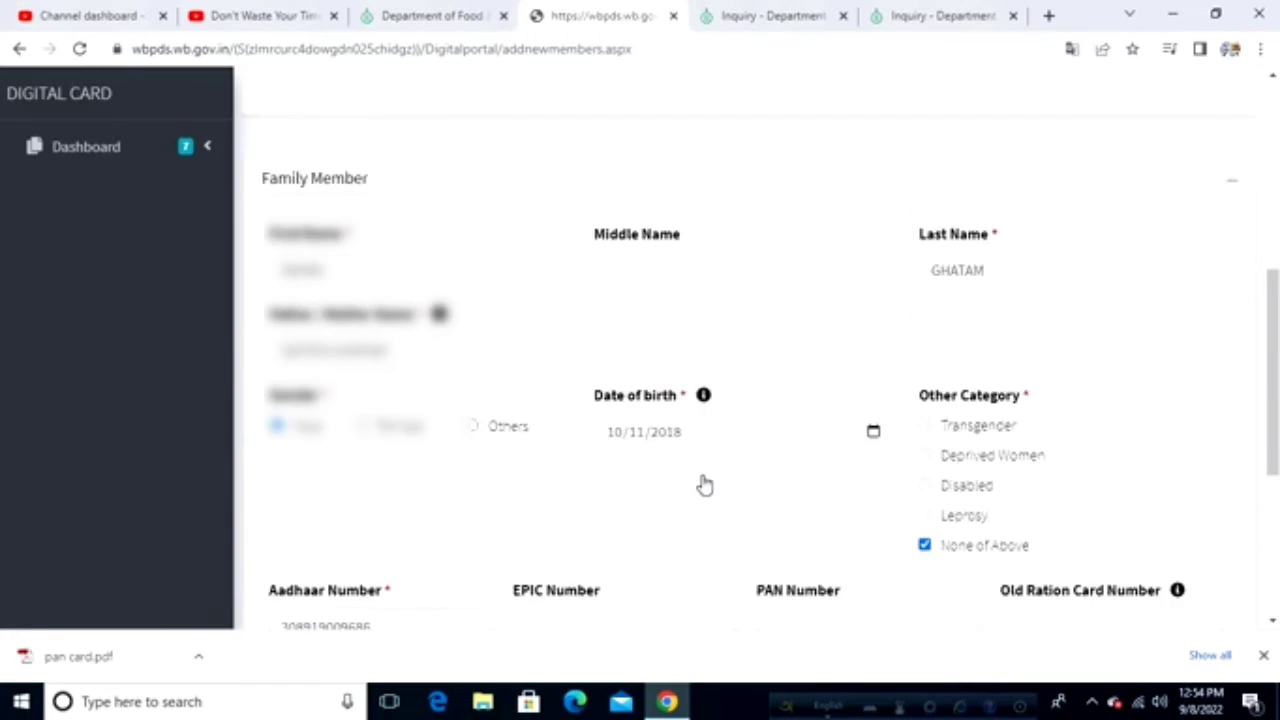
scroll(705, 485, down, 2)
scroll(705, 485, down, 5)
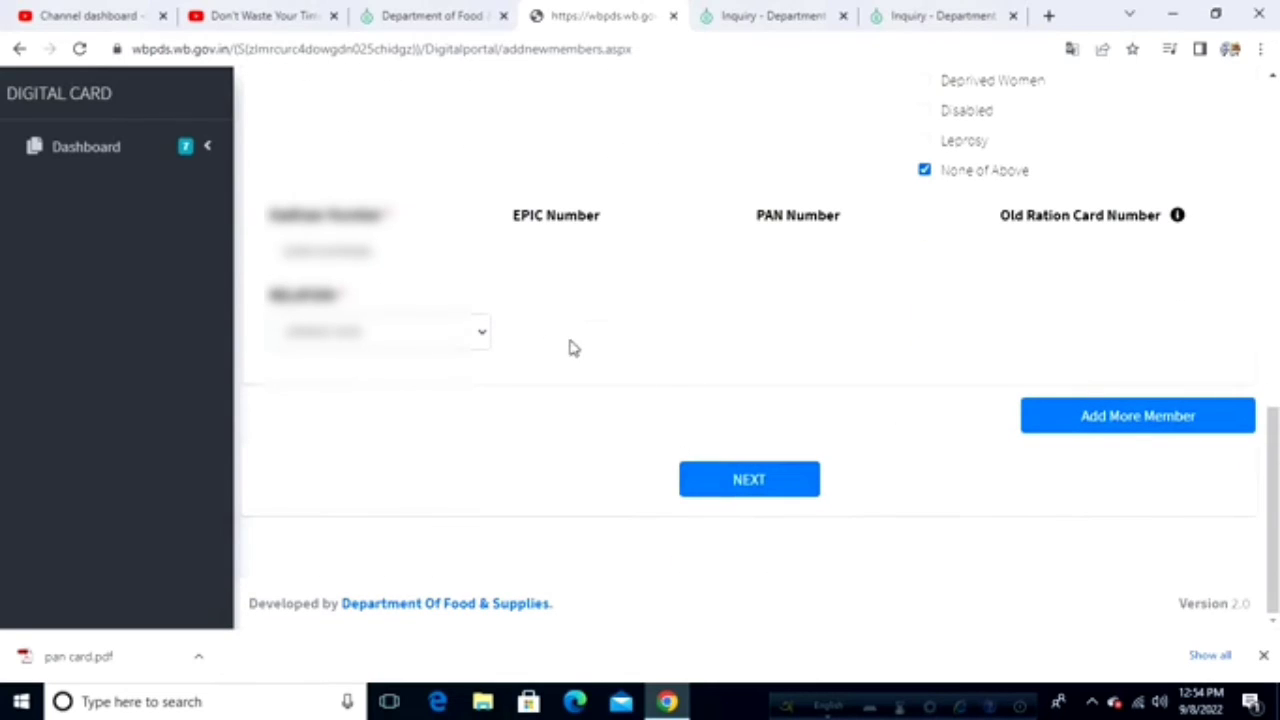
Go to the review page, agree with 'It's Okay. I agree…', and proceed.
click(737, 483)
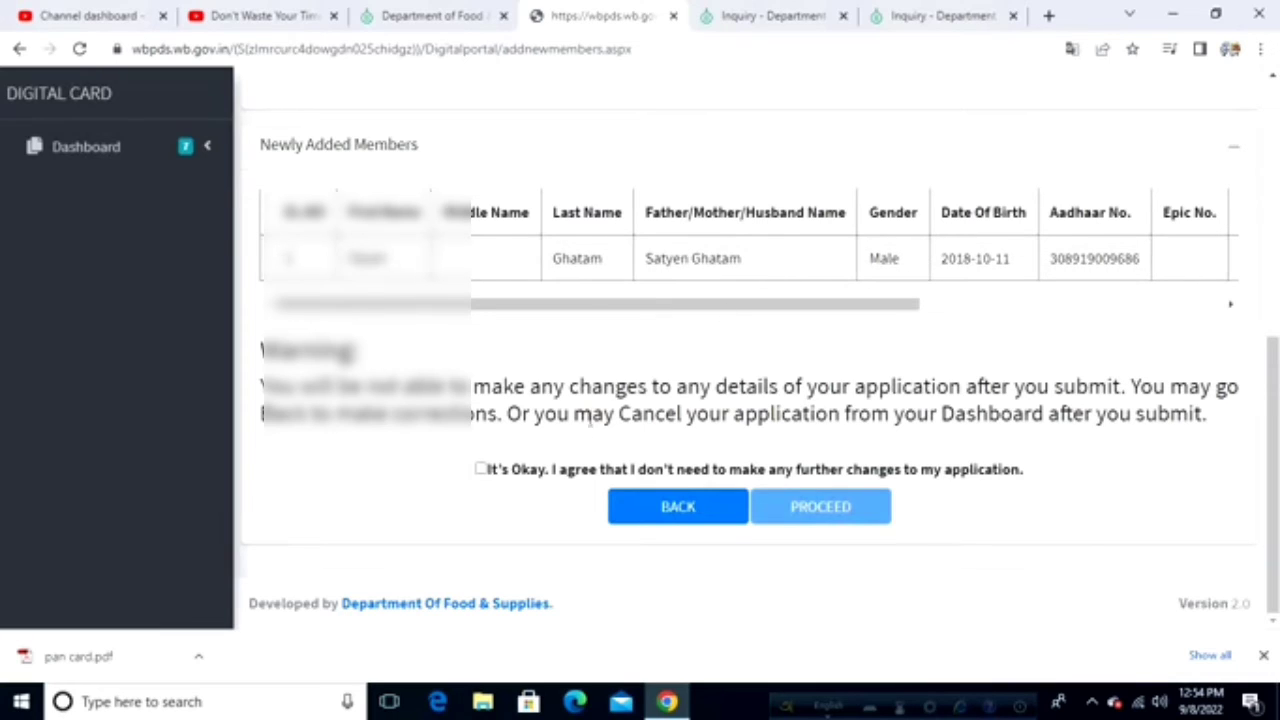
click(480, 470)
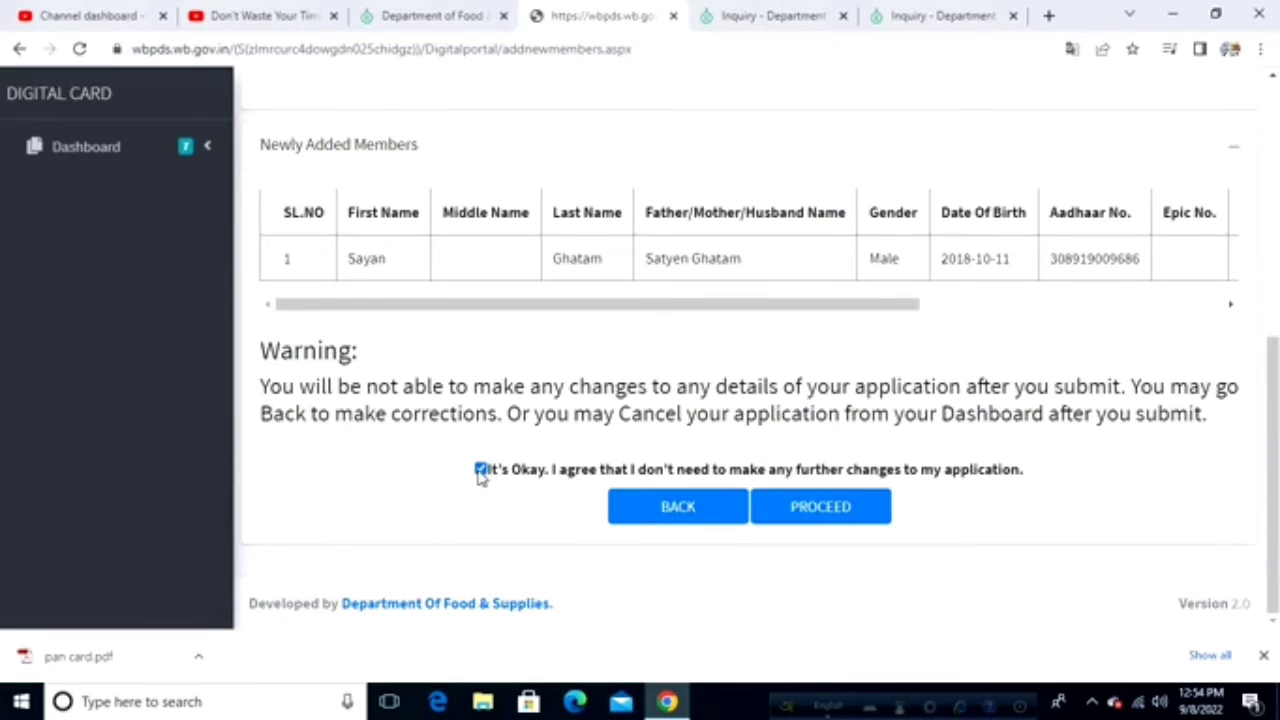
scroll(480, 478, up, 2)
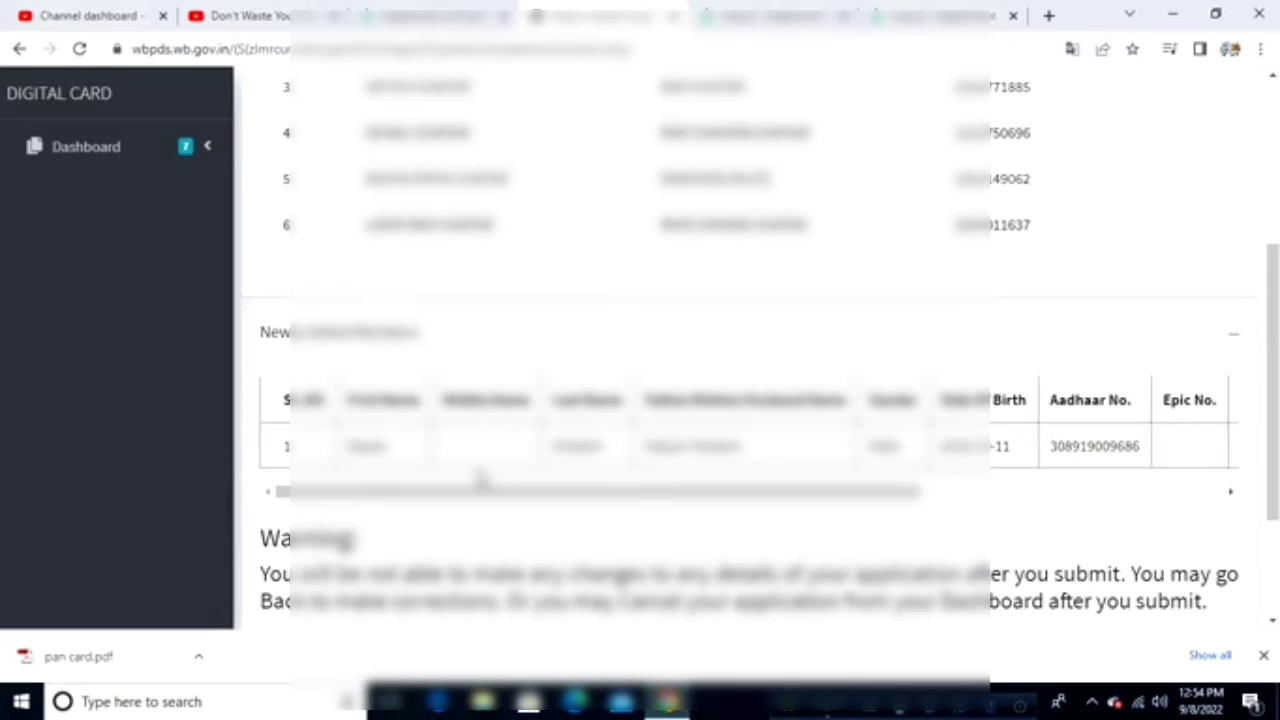
scroll(480, 480, up, 2)
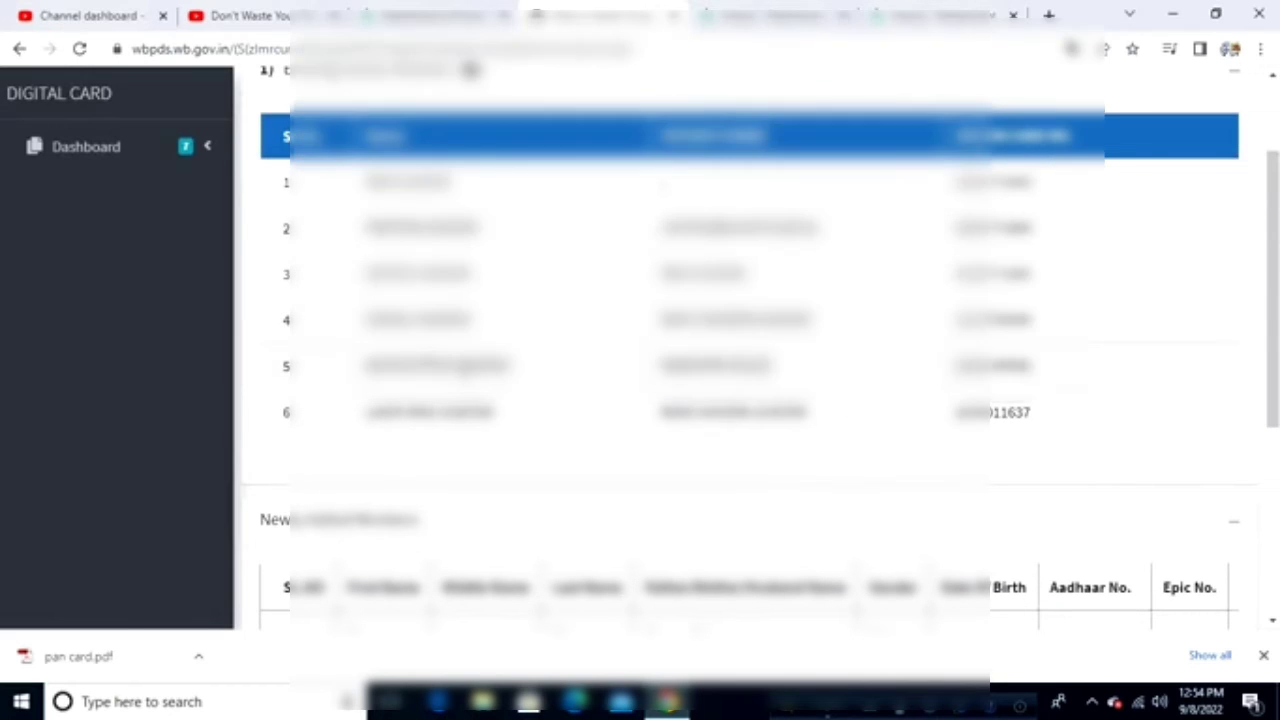
scroll(480, 478, down, 4)
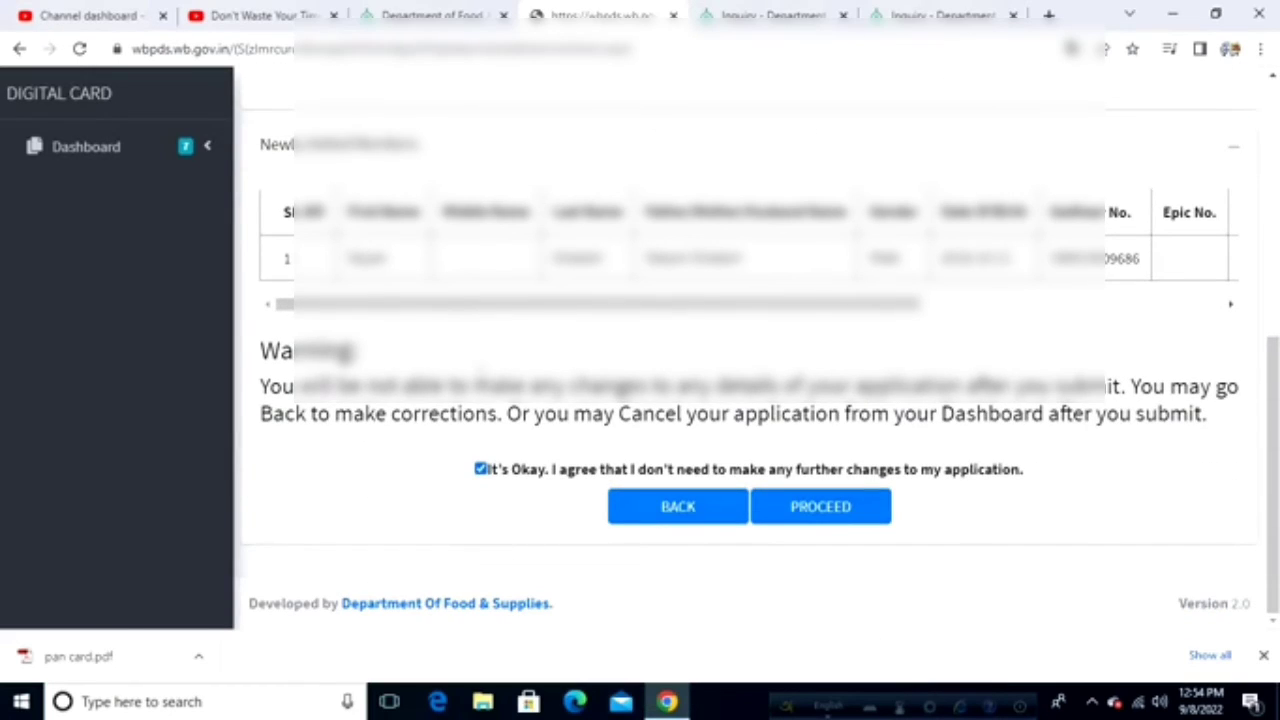
click(813, 518)
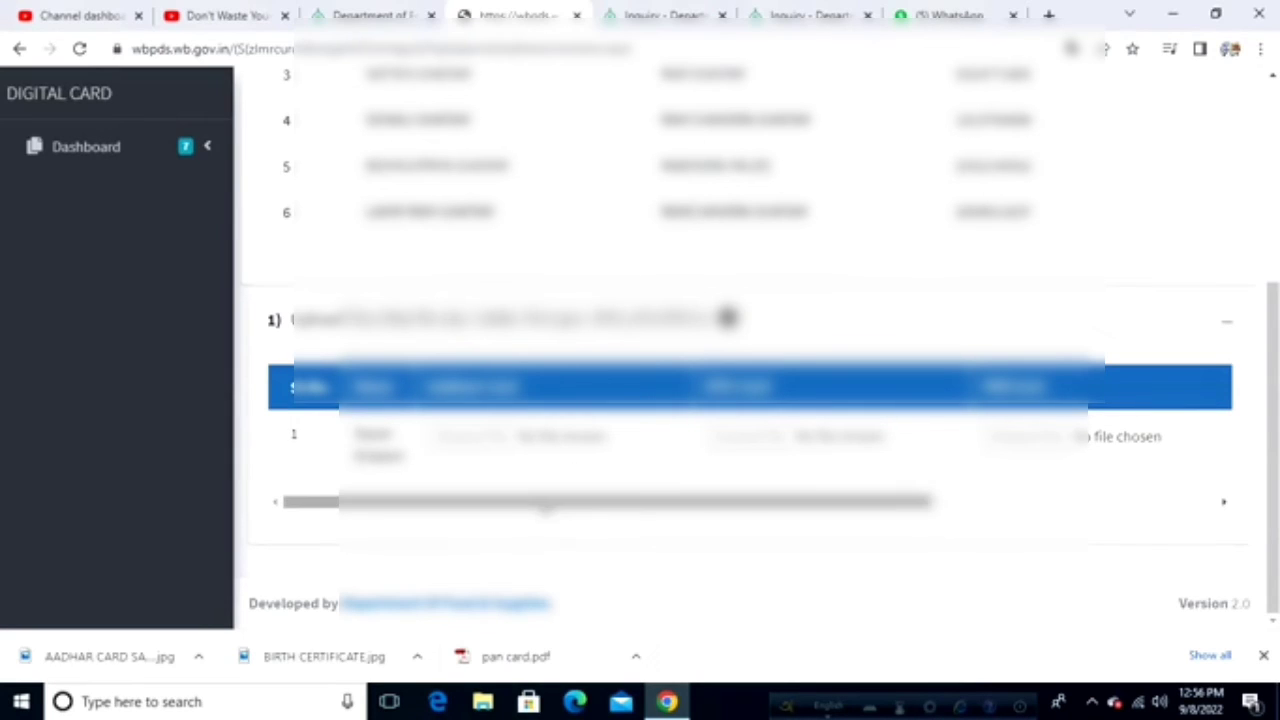
Attach the BIRTH CERTIFICATE file as the first document.
drag(545, 508, 863, 520)
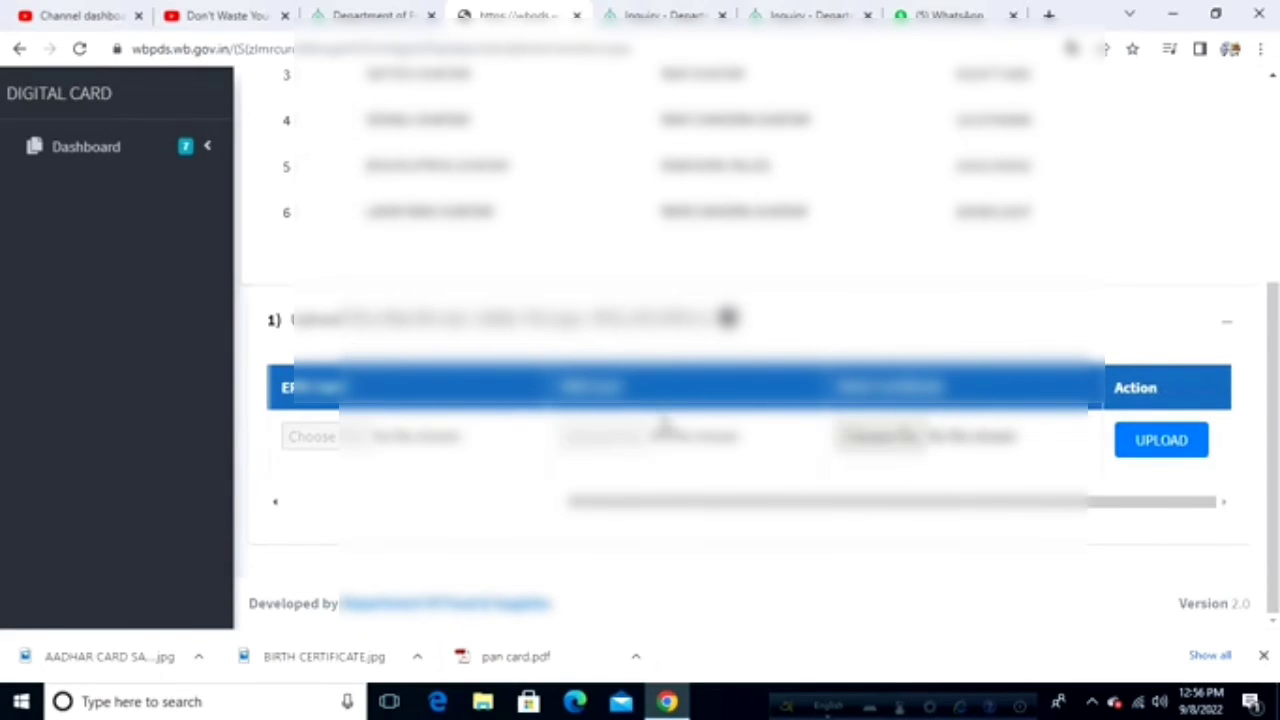
drag(604, 509, 345, 505)
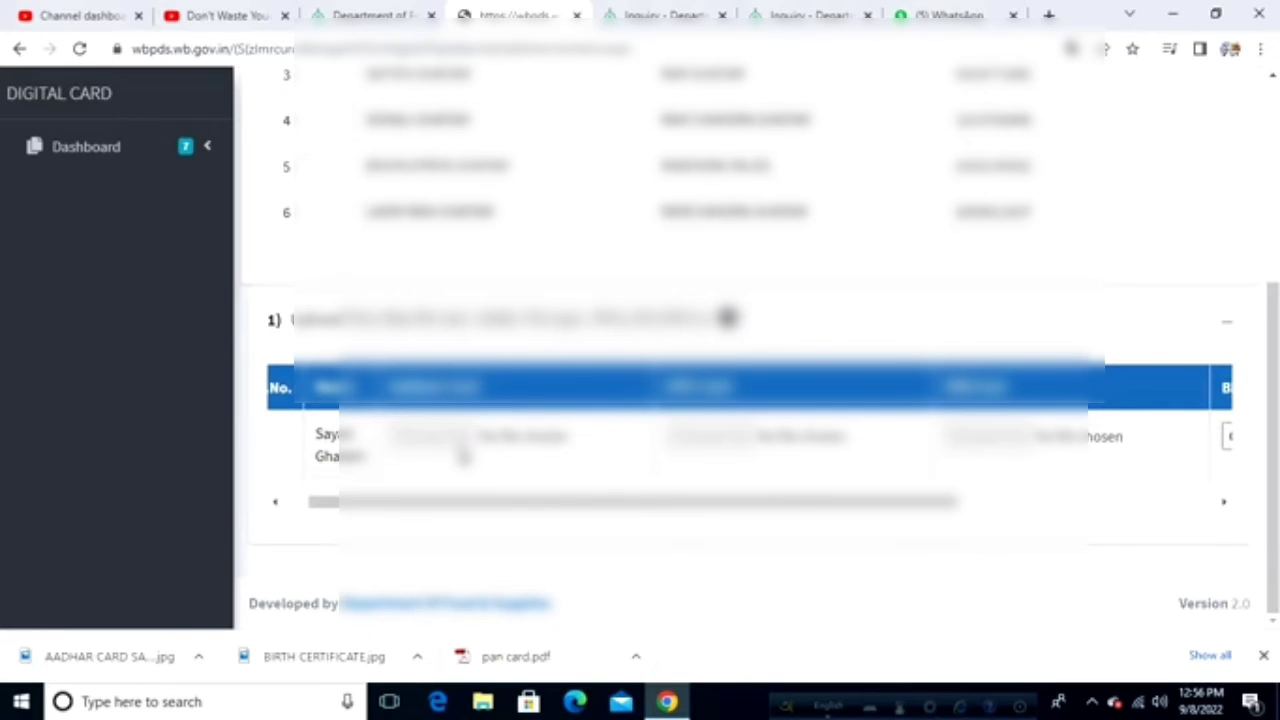
drag(489, 505, 837, 528)
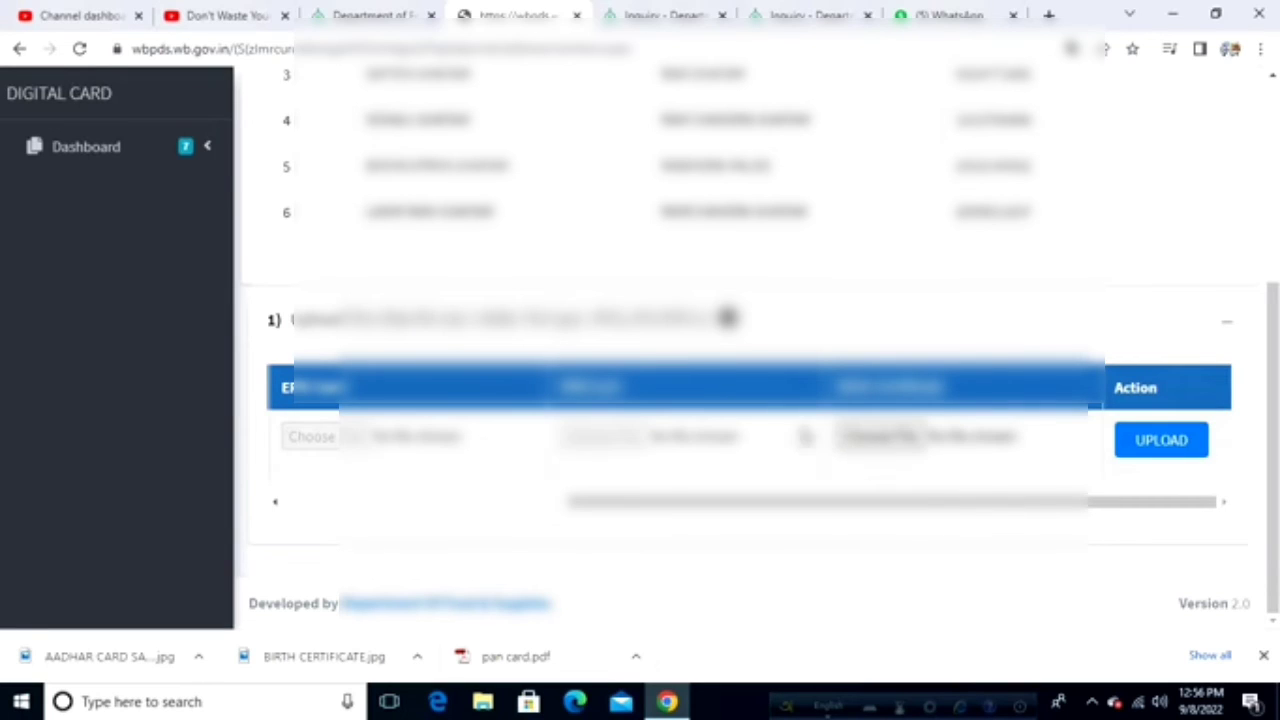
click(875, 440)
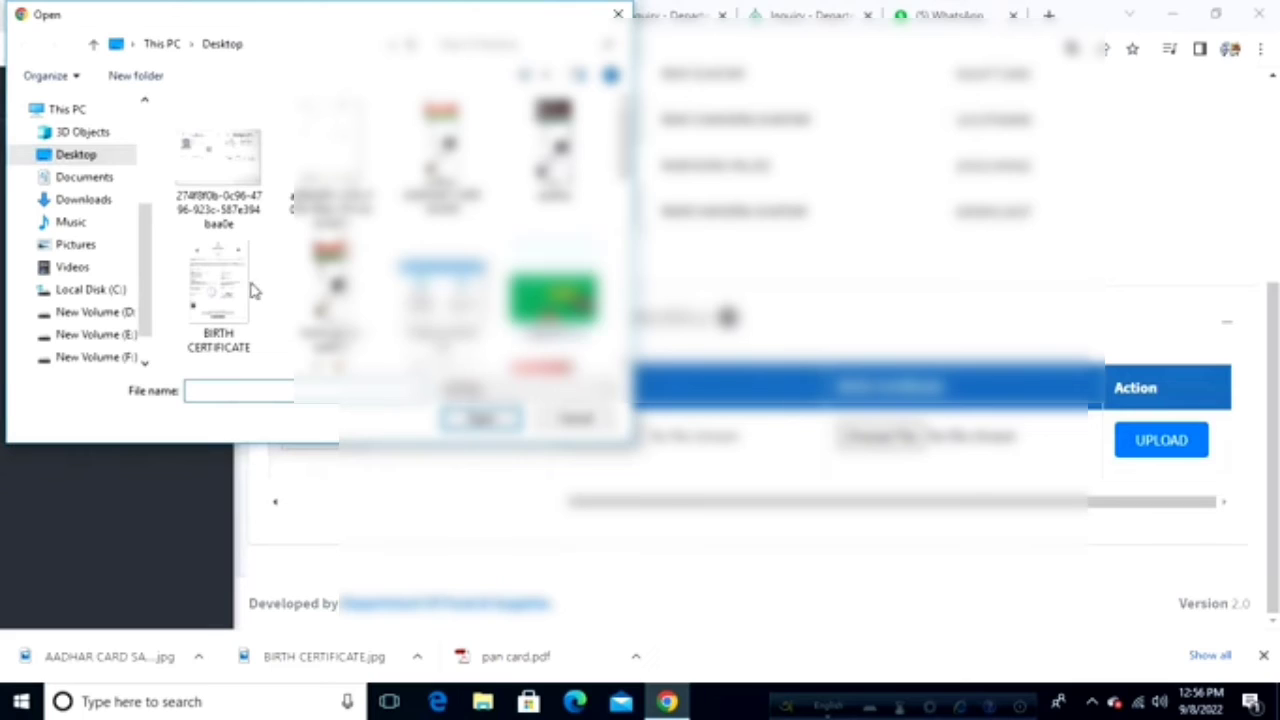
click(233, 288)
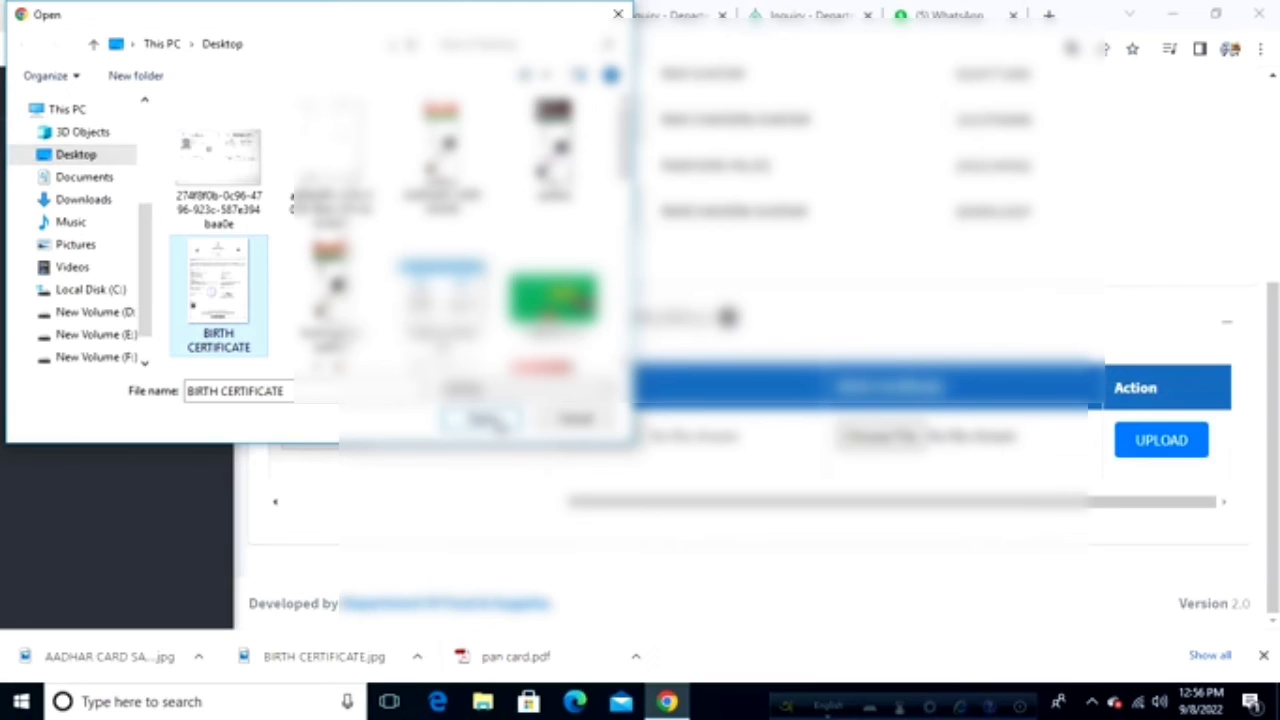
click(487, 421)
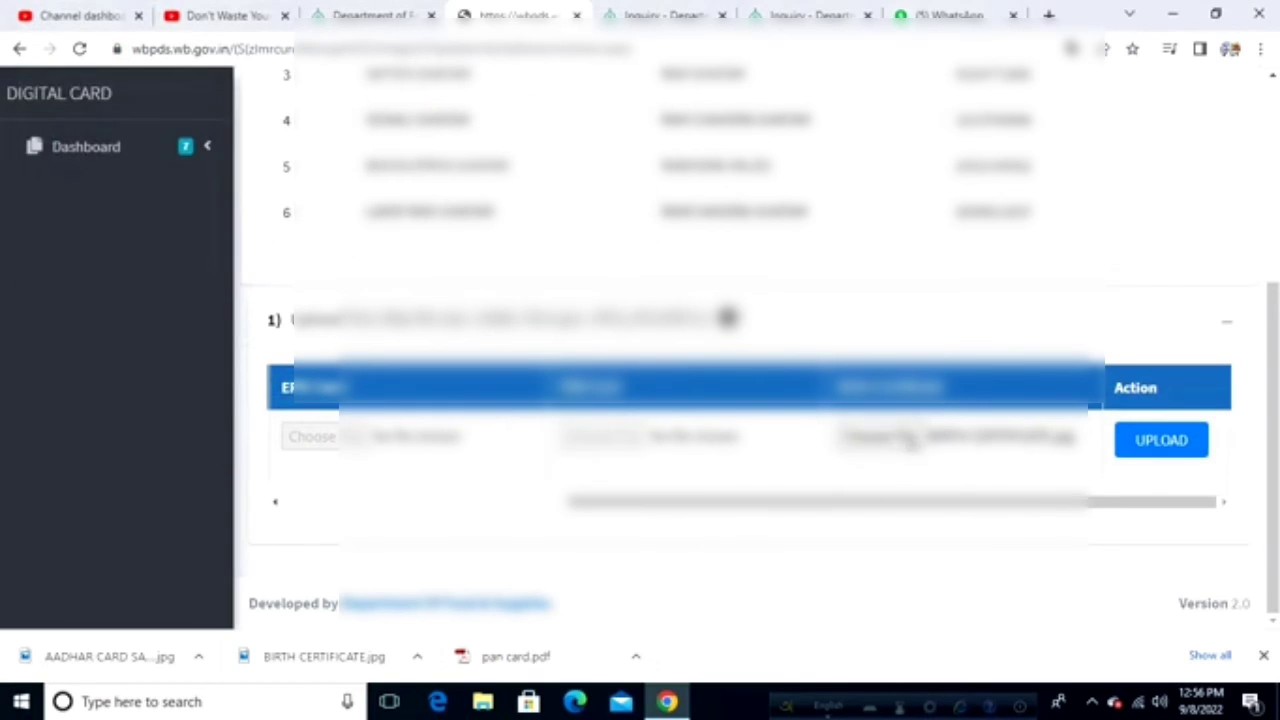
Attach the Aadhaar card image and upload both documents.
click(905, 440)
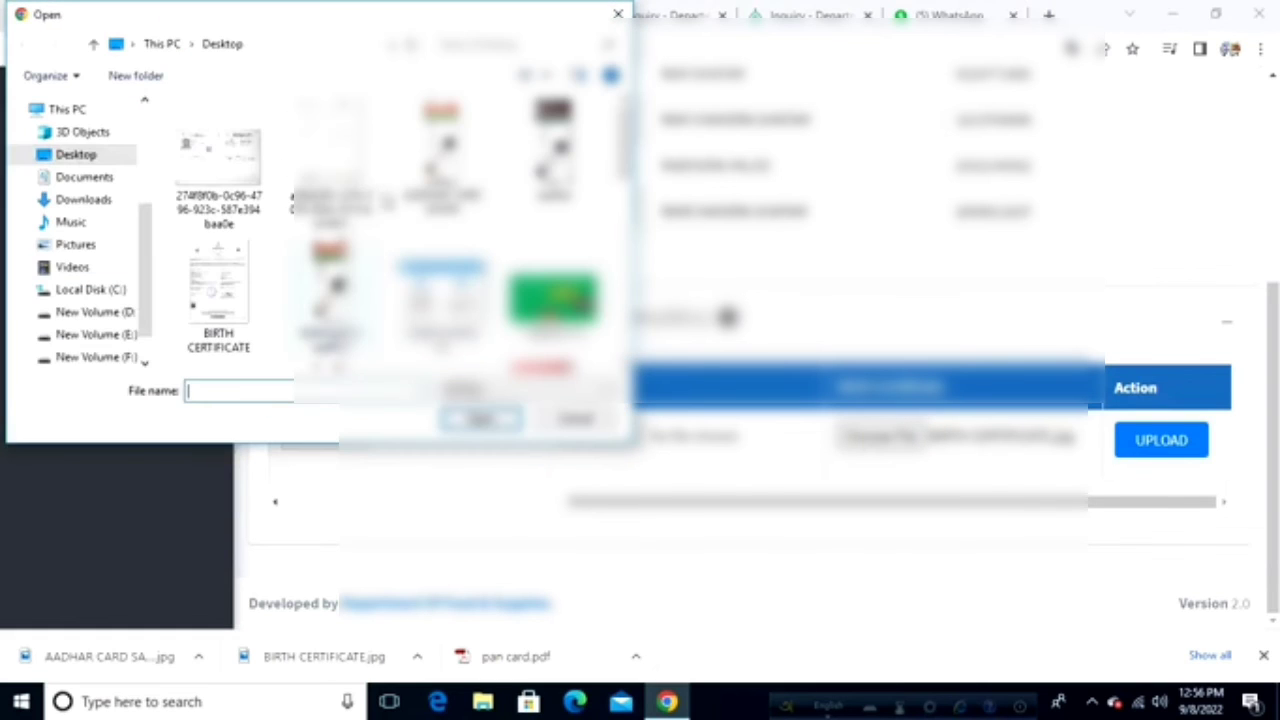
click(412, 168)
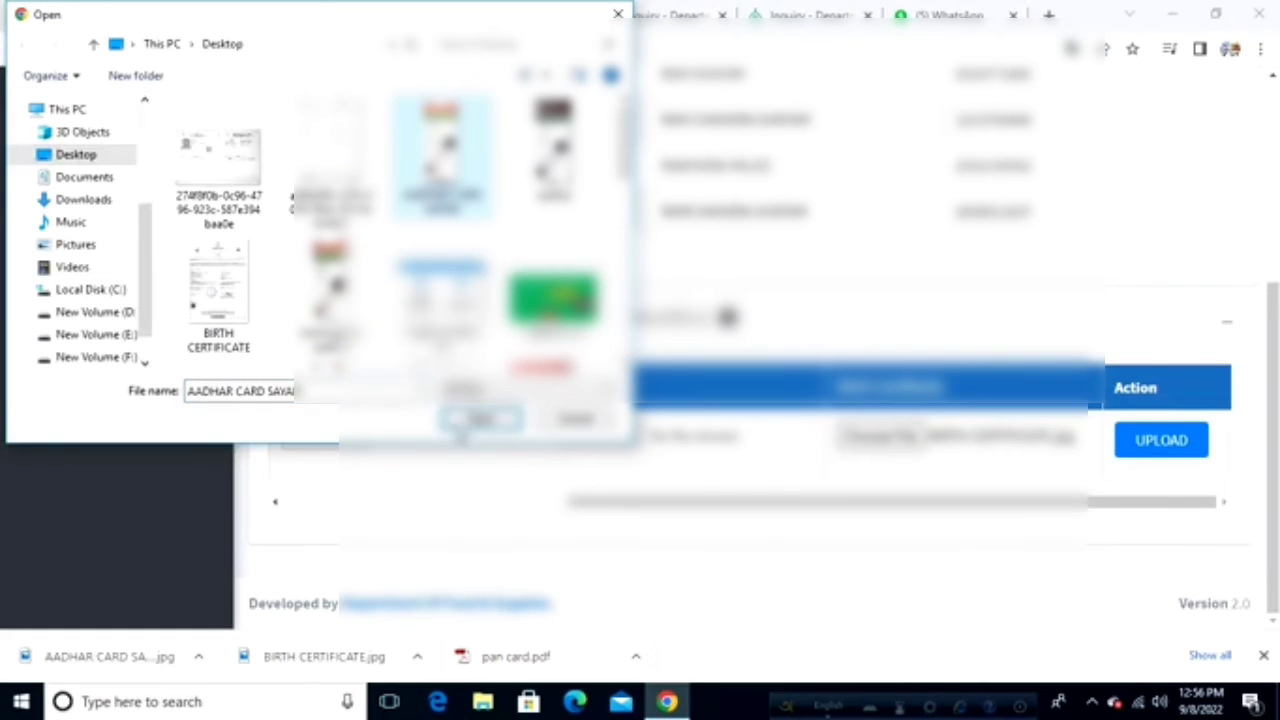
click(470, 428)
click(1162, 442)
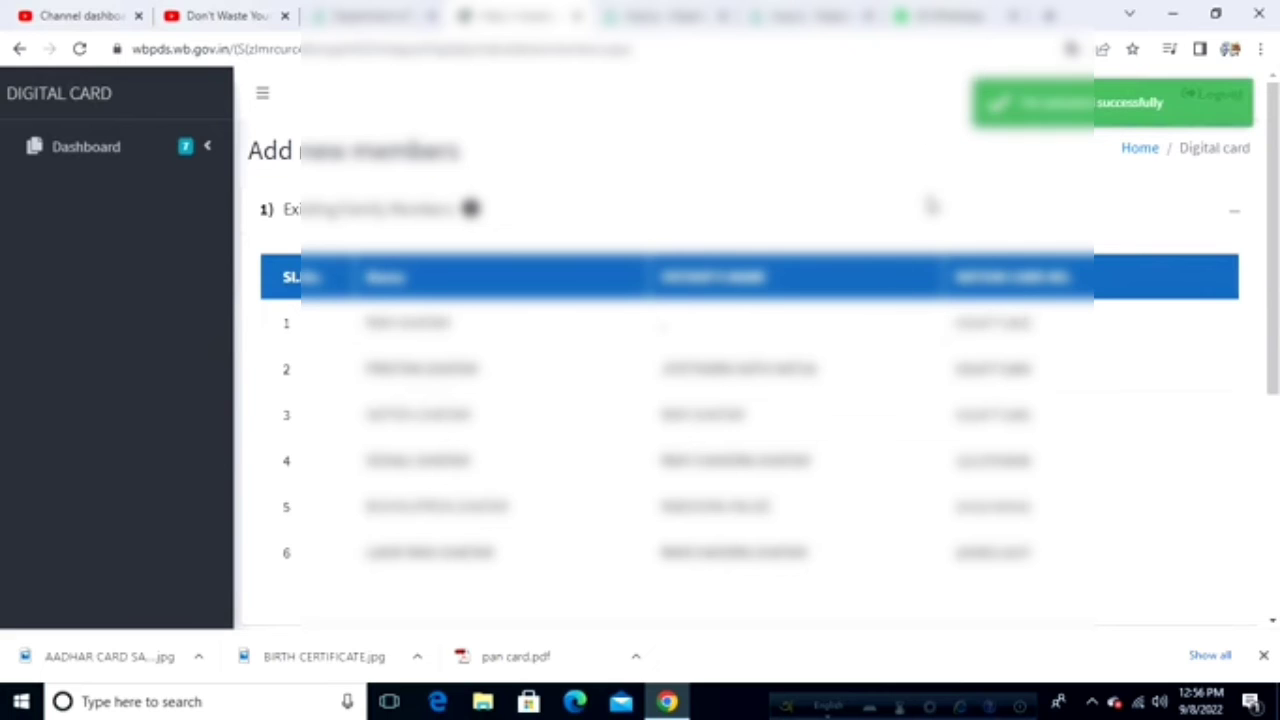
Tick the declaration that the data is true and request an OTP.
scroll(931, 205, down, 4)
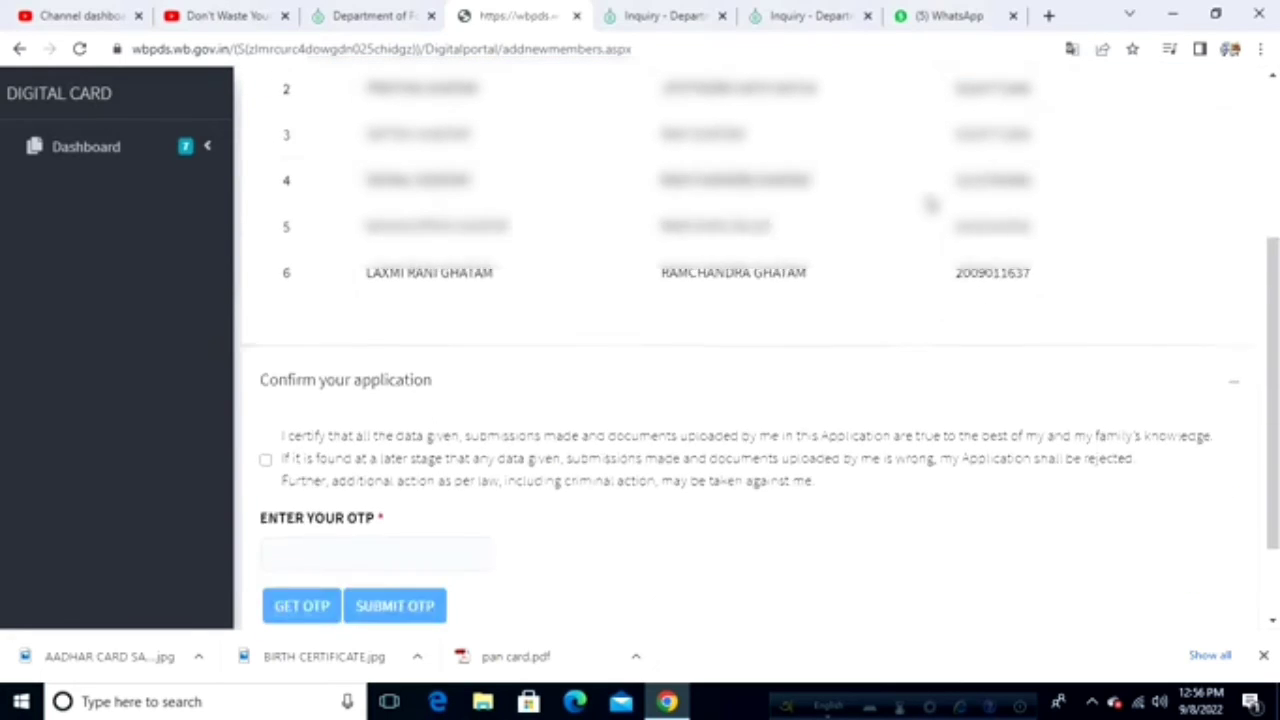
scroll(931, 205, down, 1)
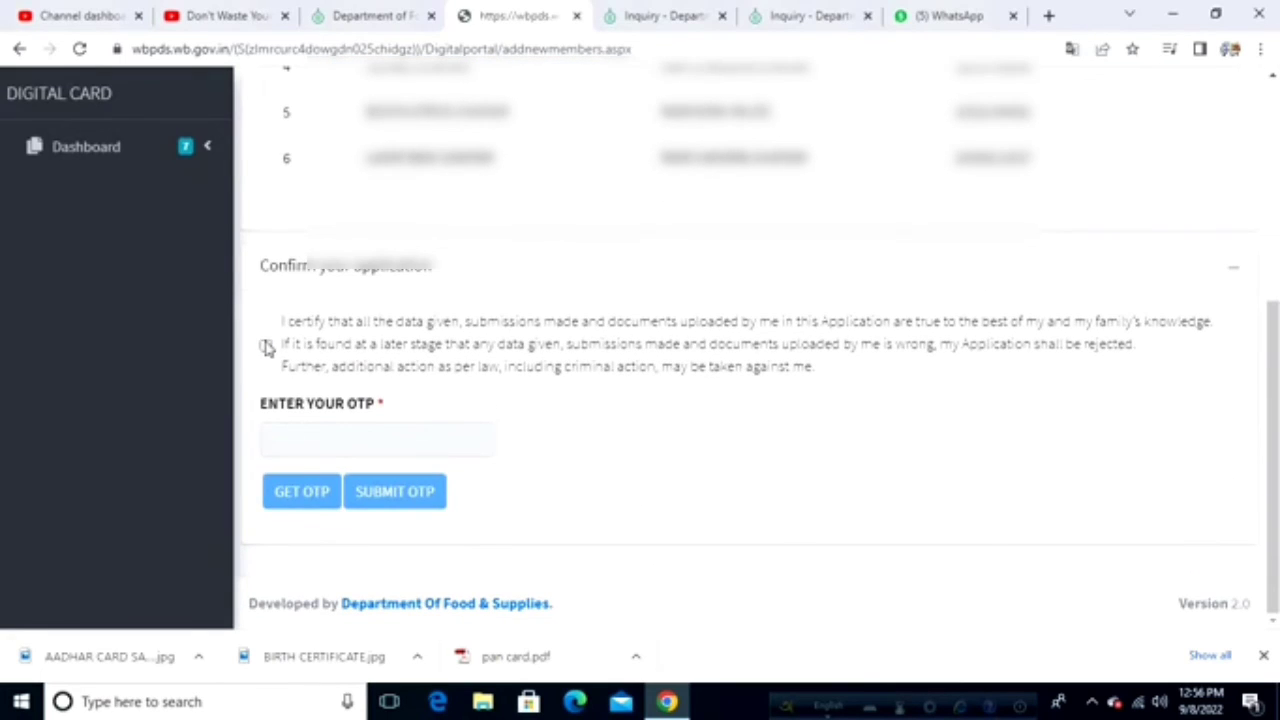
click(266, 346)
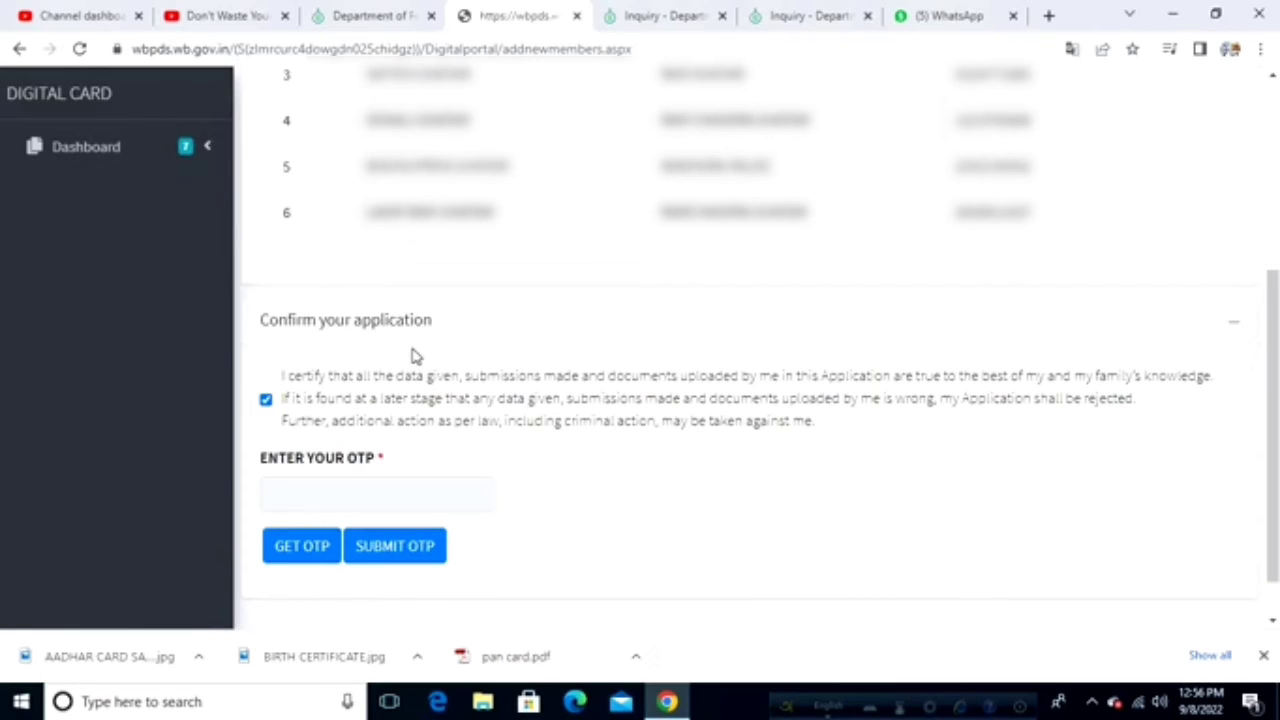
click(304, 550)
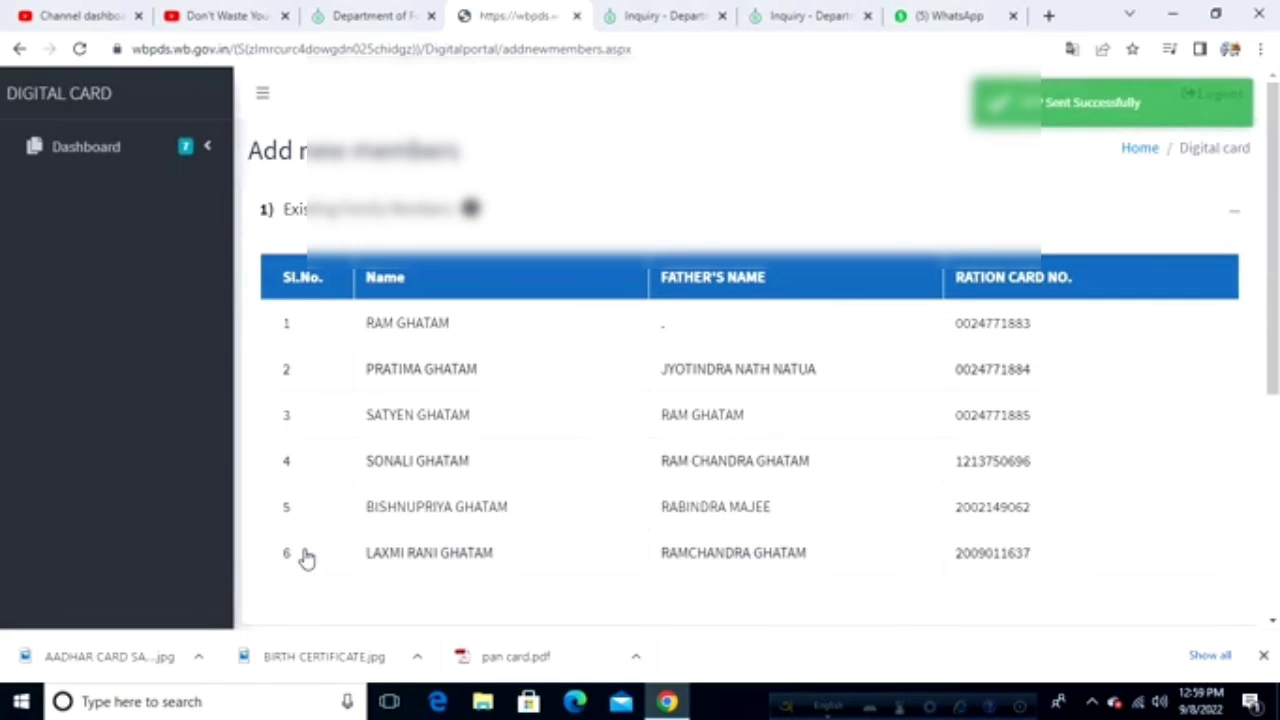
Enter the received OTP and submit it to file the application.
scroll(374, 580, down, 4)
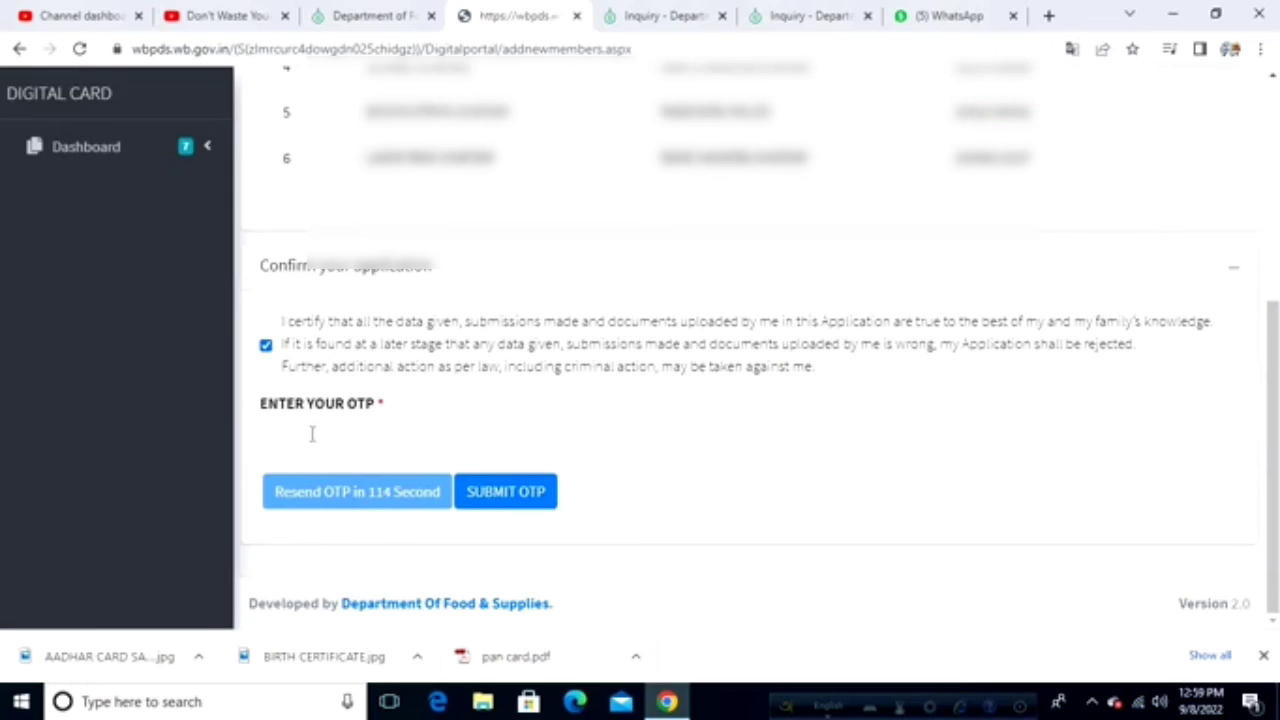
click(293, 441)
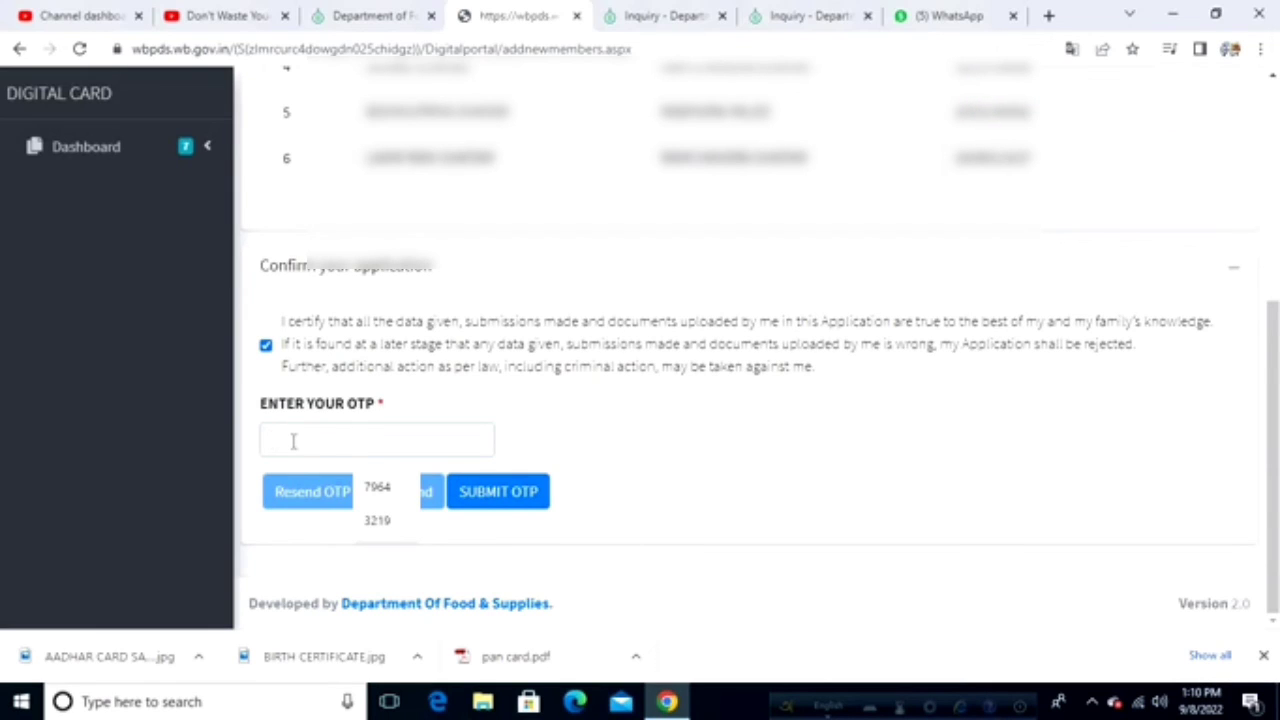
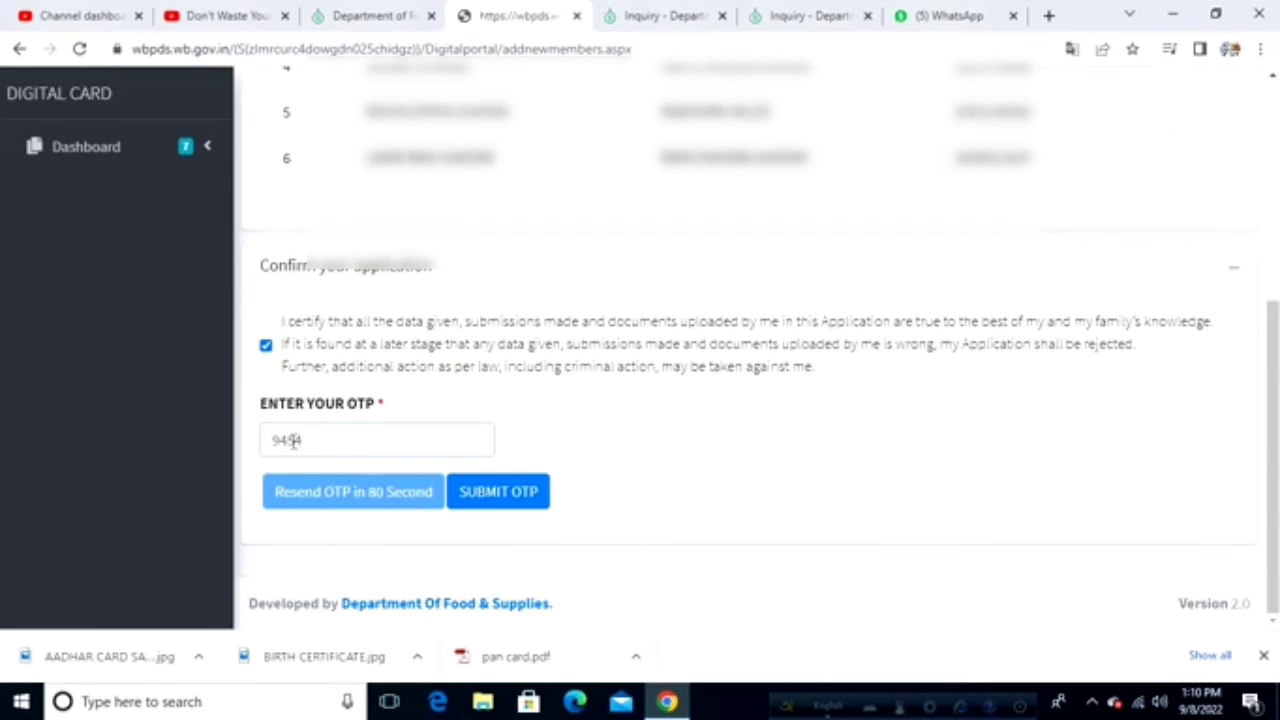
click(527, 491)
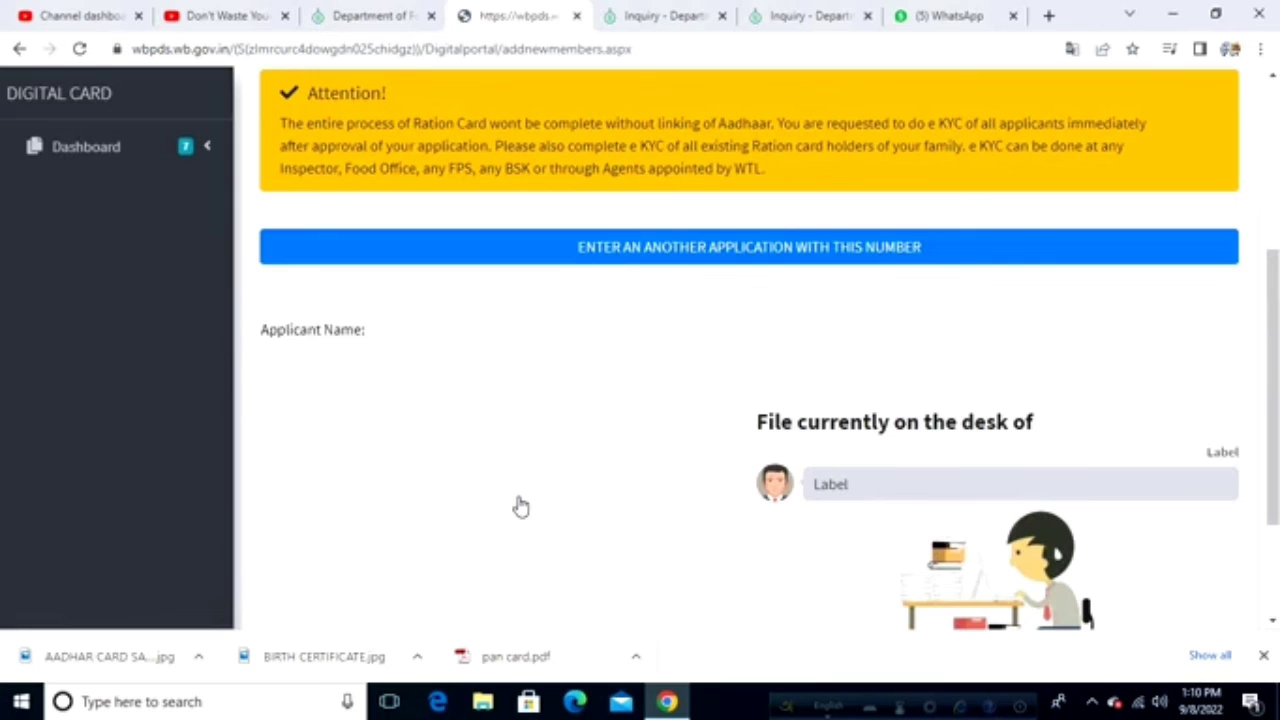
Scroll up to the Success notice and open the Windows taskbar search.
scroll(452, 478, up, 2)
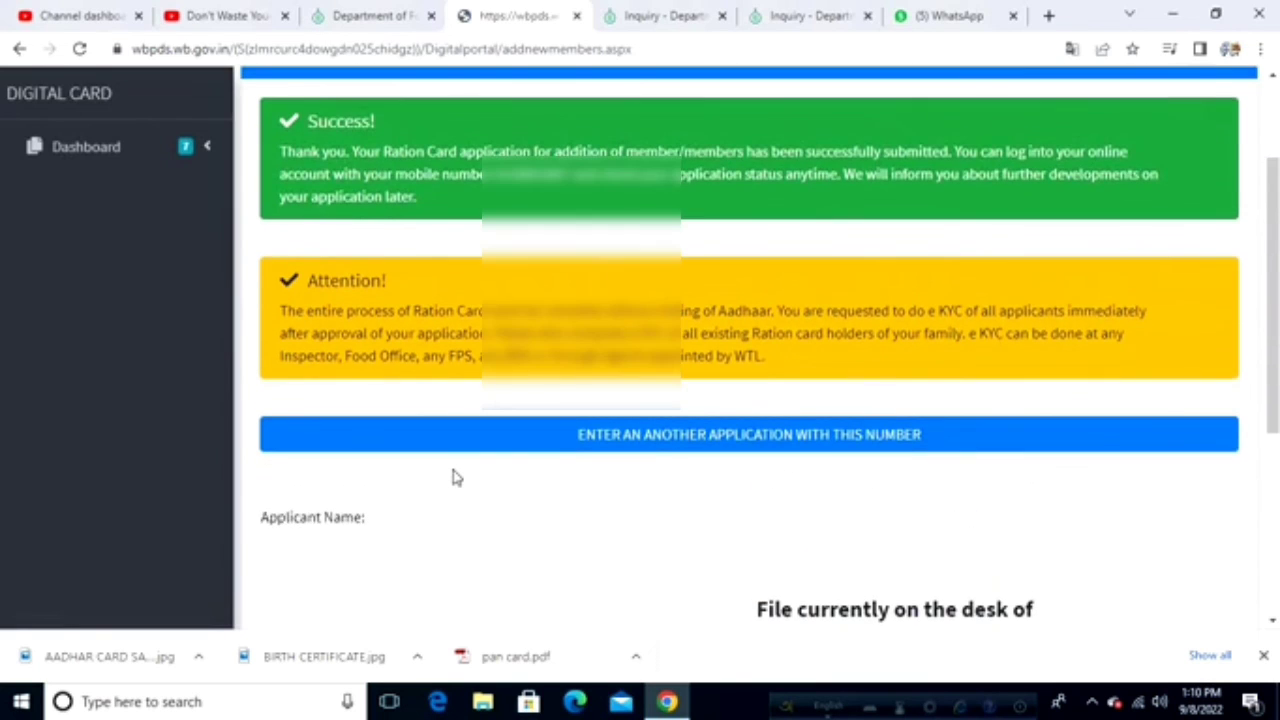
scroll(452, 478, up, 2)
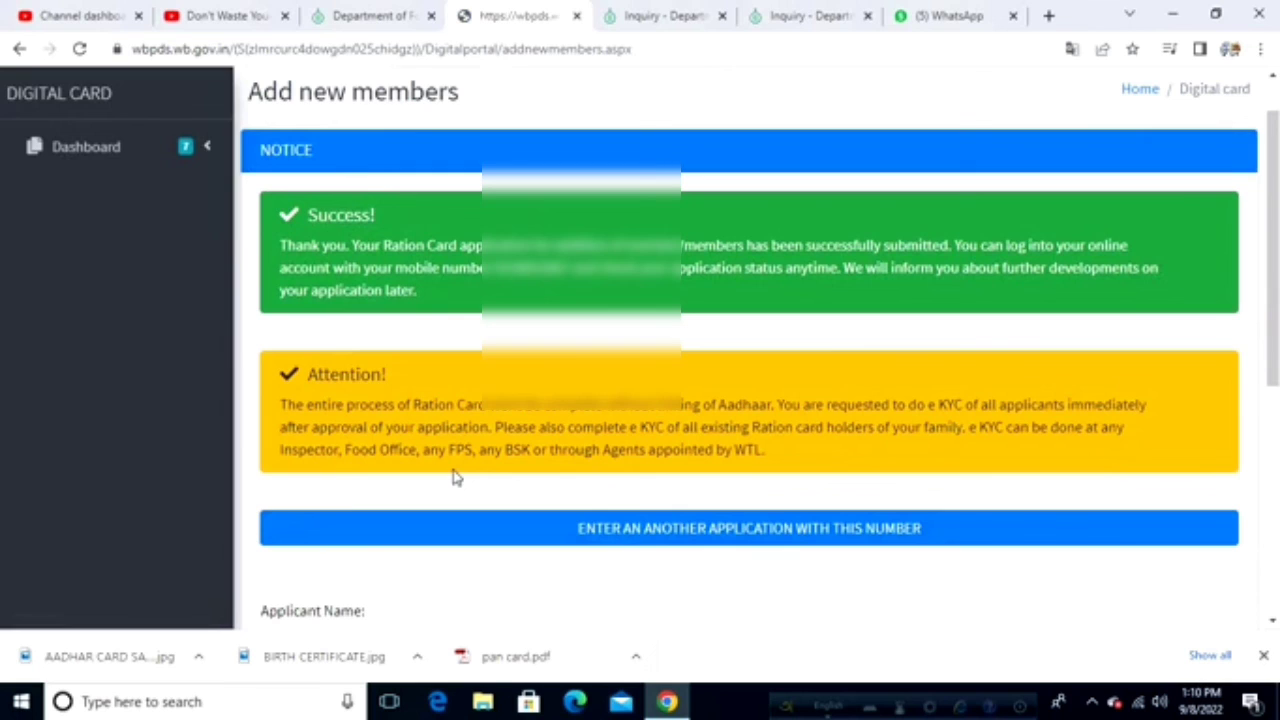
click(132, 701)
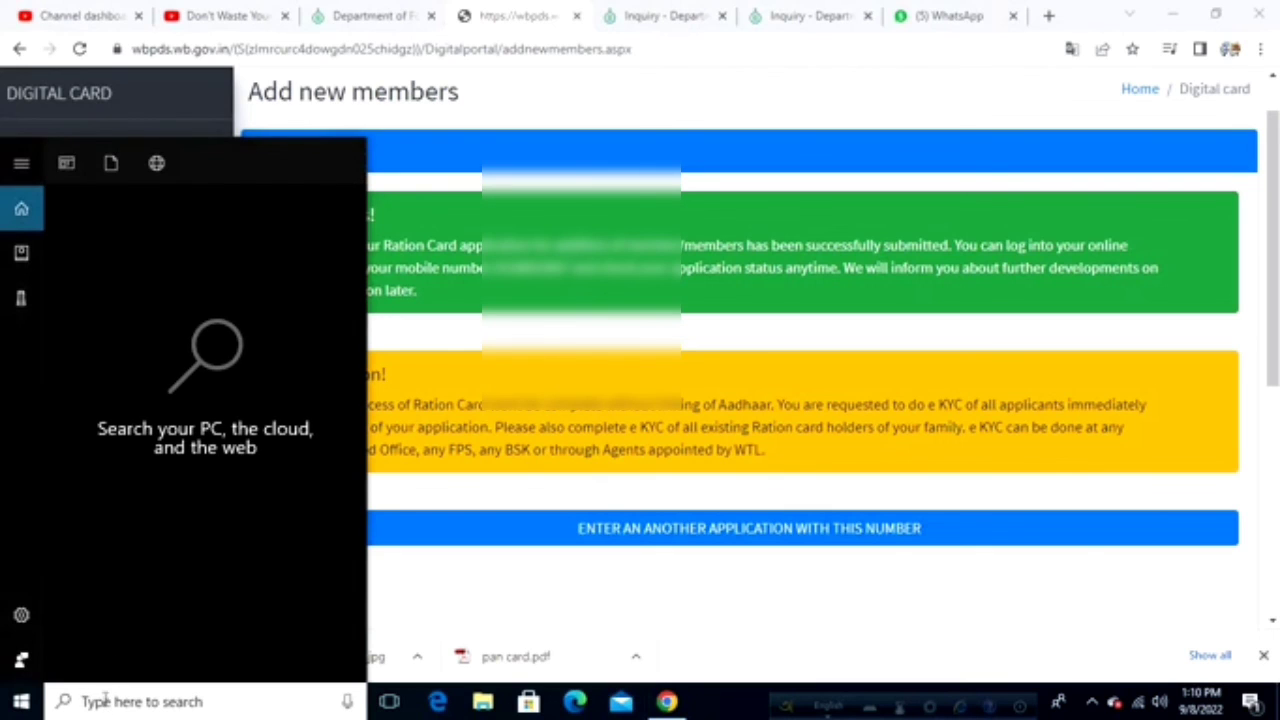
Start Snipping Tool and capture a snip of the portal page showing the Success notice.
text(sni)
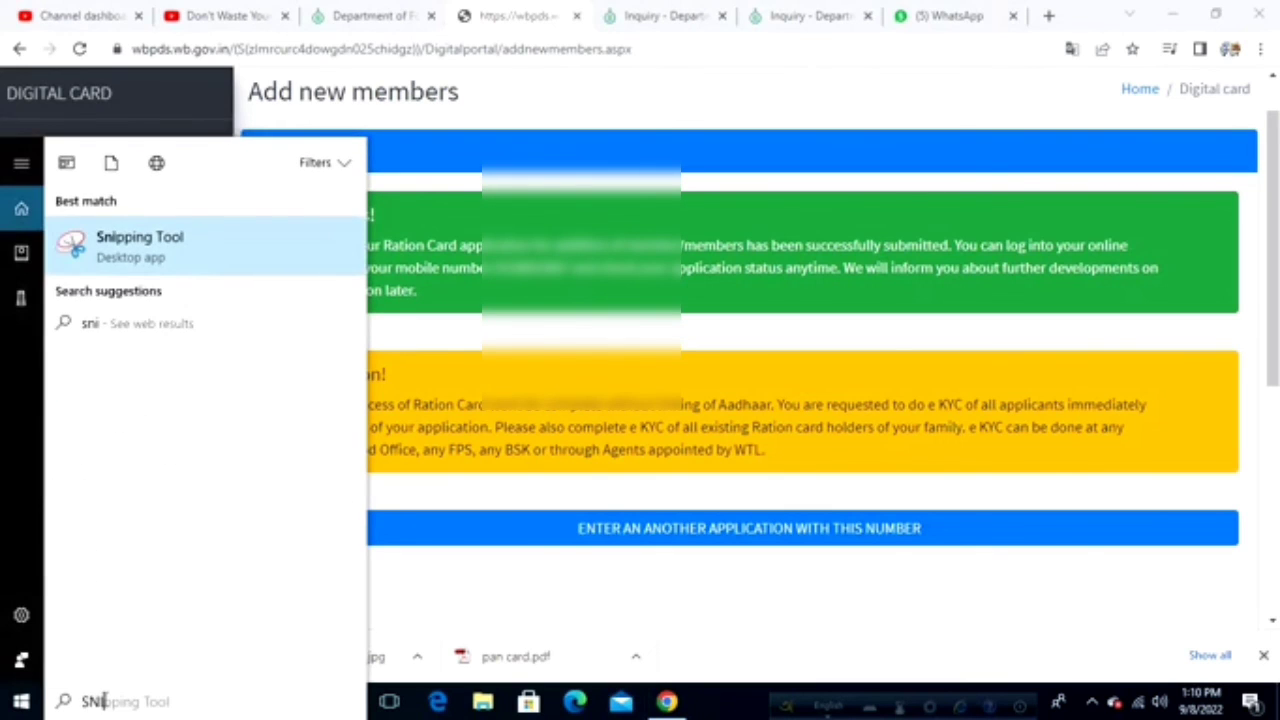
click(189, 261)
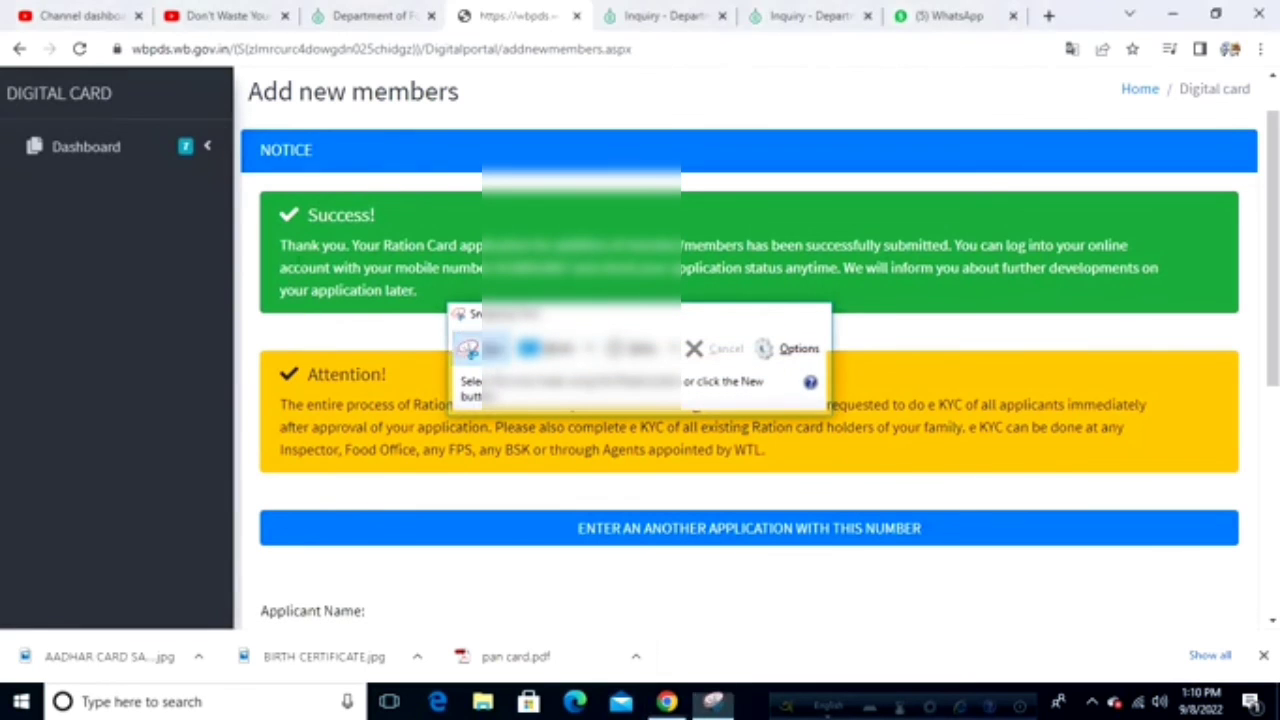
click(466, 348)
drag(240, 72, 1252, 588)
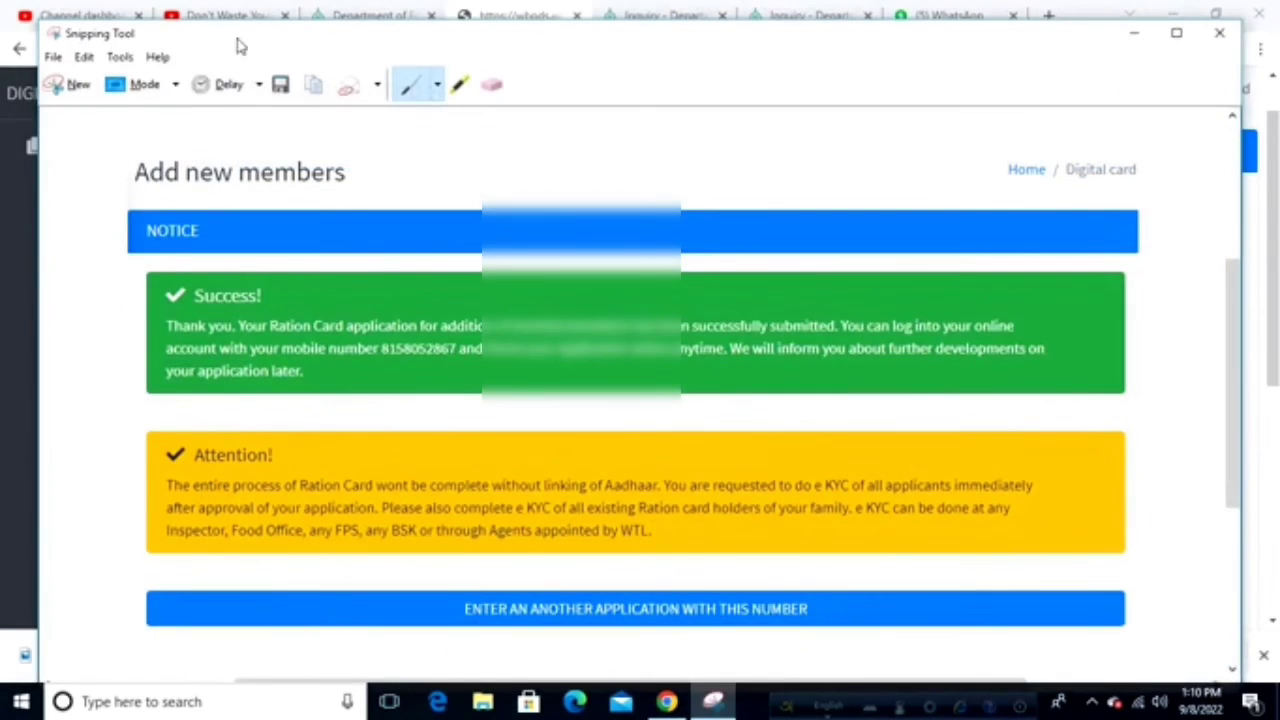
Save the snip as a PNG on the Desktop, file name ending in 'SA', then close Snipping Tool.
click(281, 85)
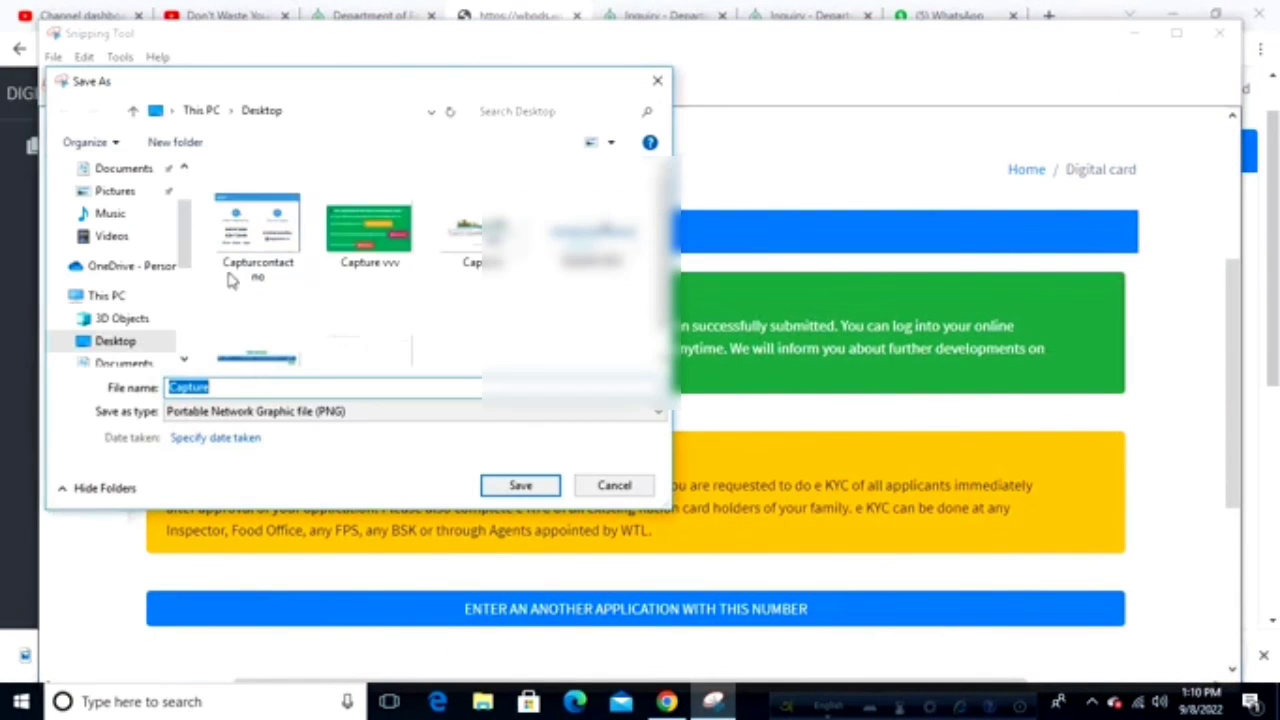
click(236, 386)
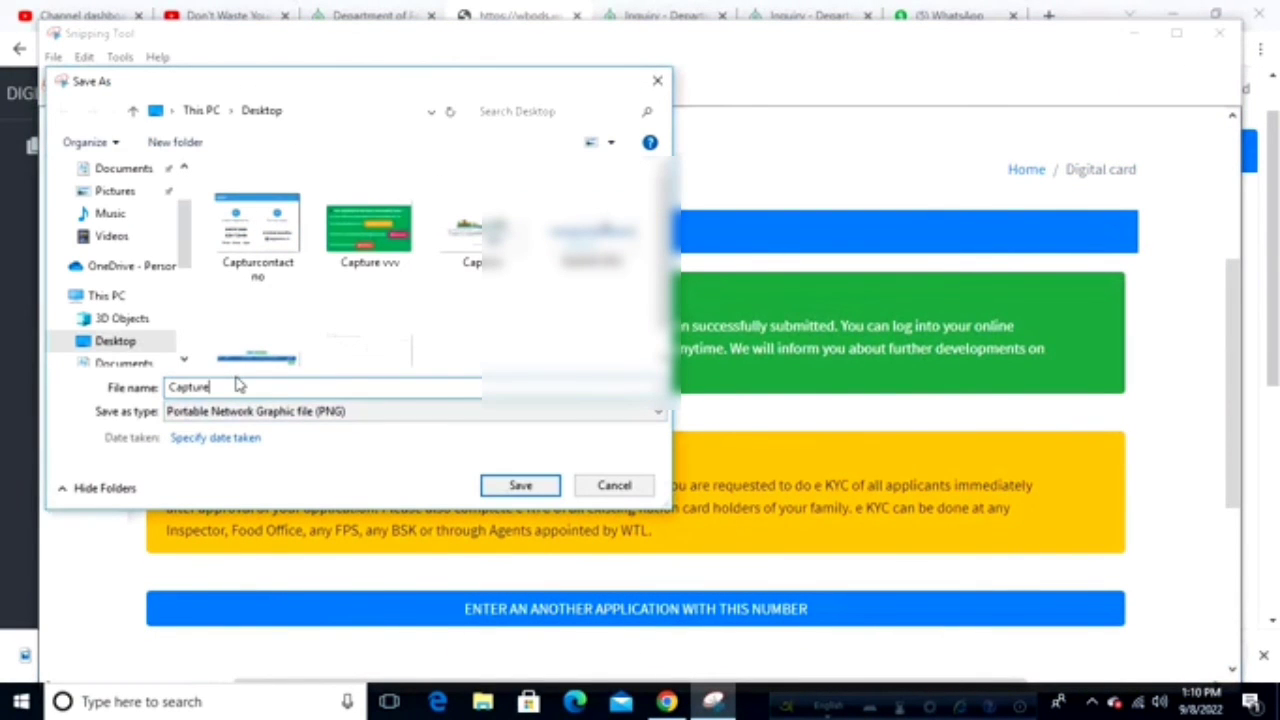
key(BackSpace)
text(SA)
click(503, 486)
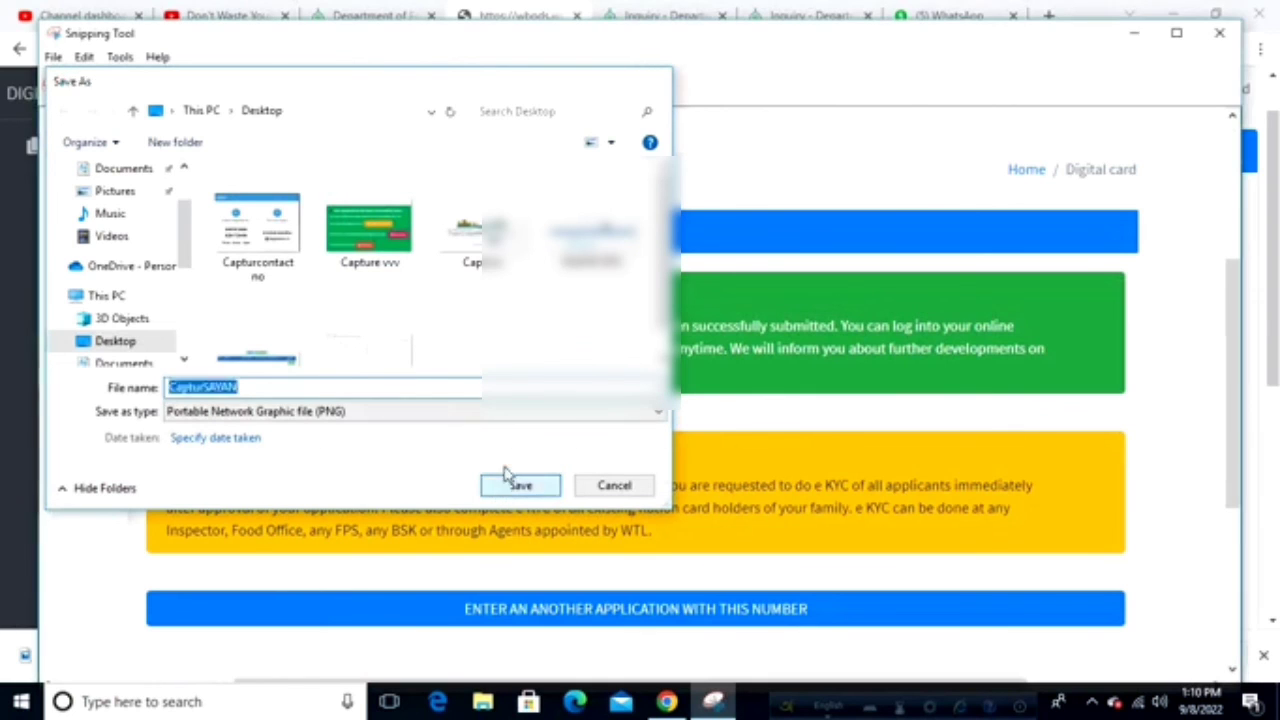
click(1225, 33)
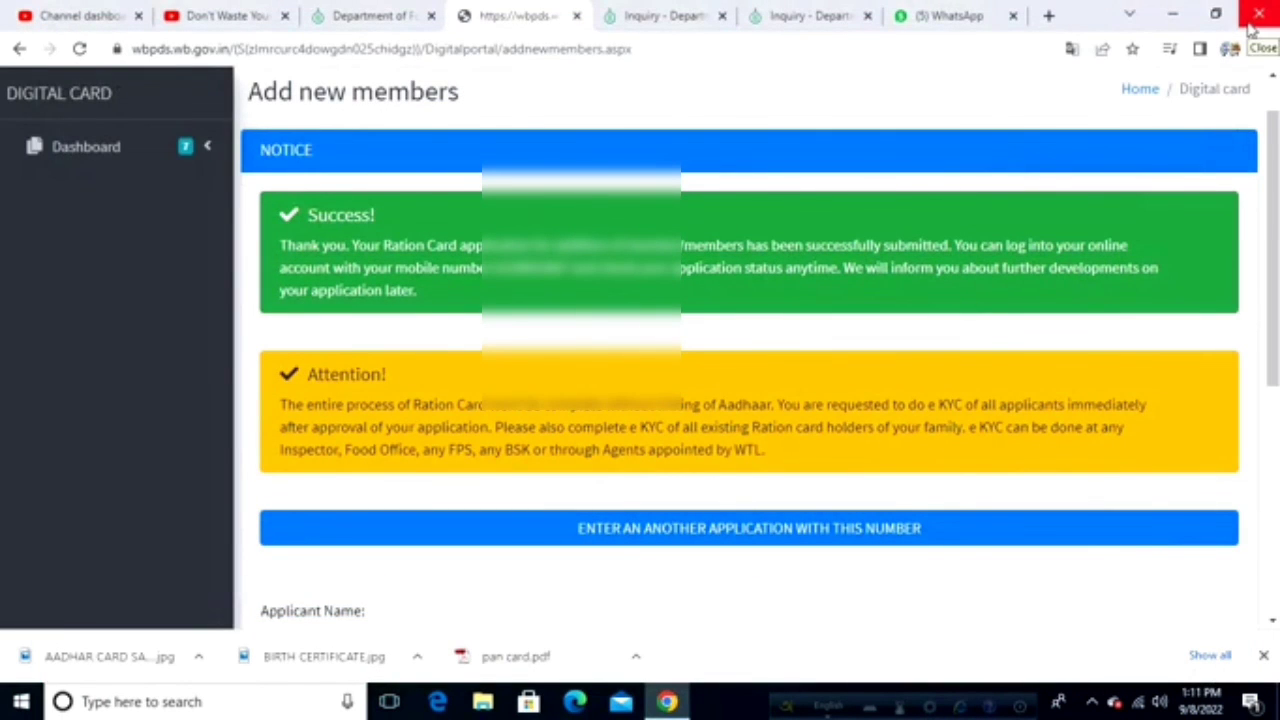